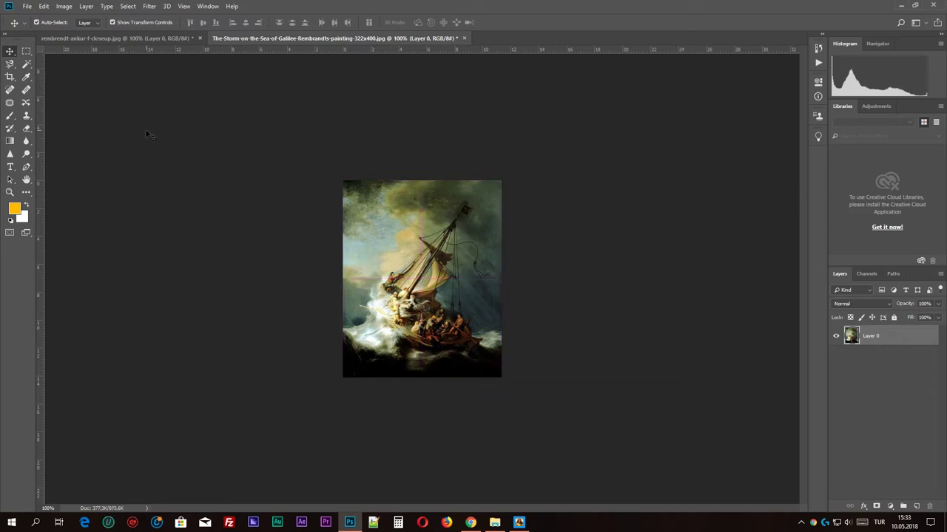
Create a blank 60 × 40 cm, 300 ppi document and unlock its Background as Layer 0
left_click(44, 6)
left_click(29, 15)
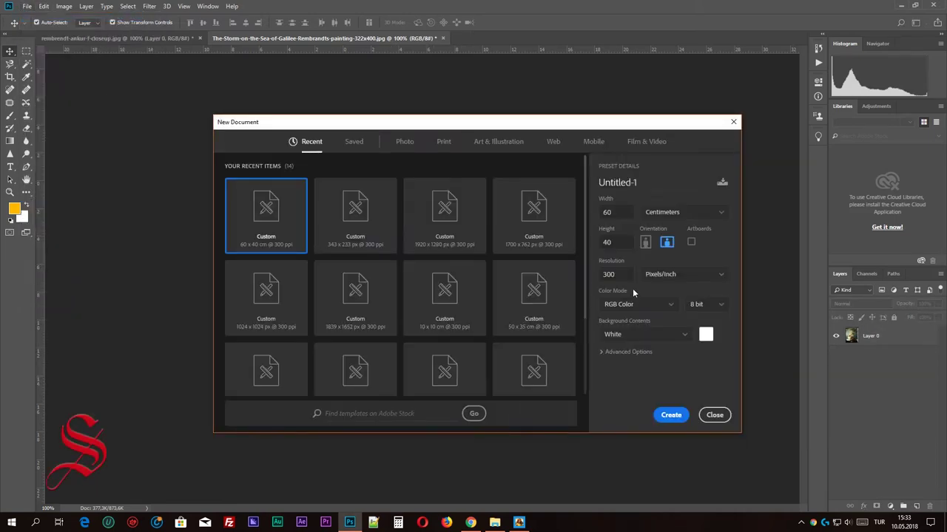
left_click(671, 415)
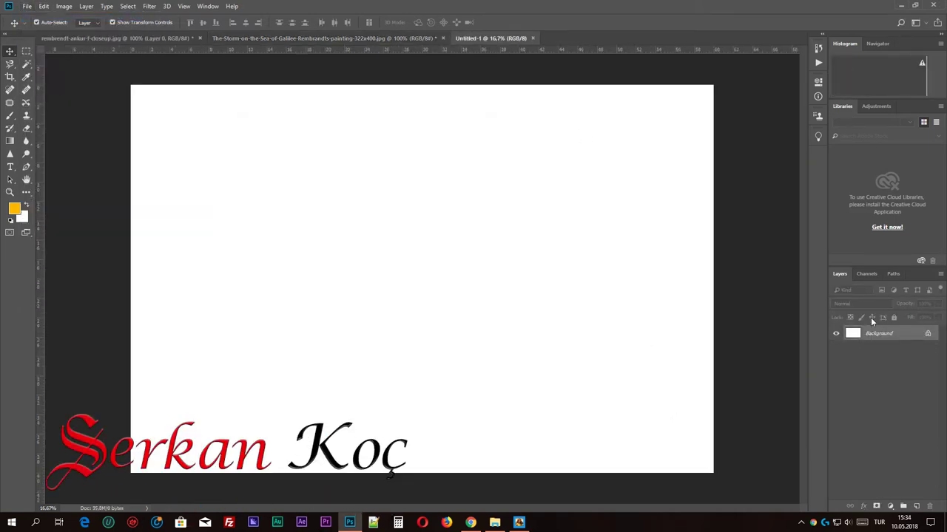
double_click(902, 334)
left_click(555, 157)
Drag the close-up painting into Untitled-1, then scale and position it on the canvas
left_click(185, 37)
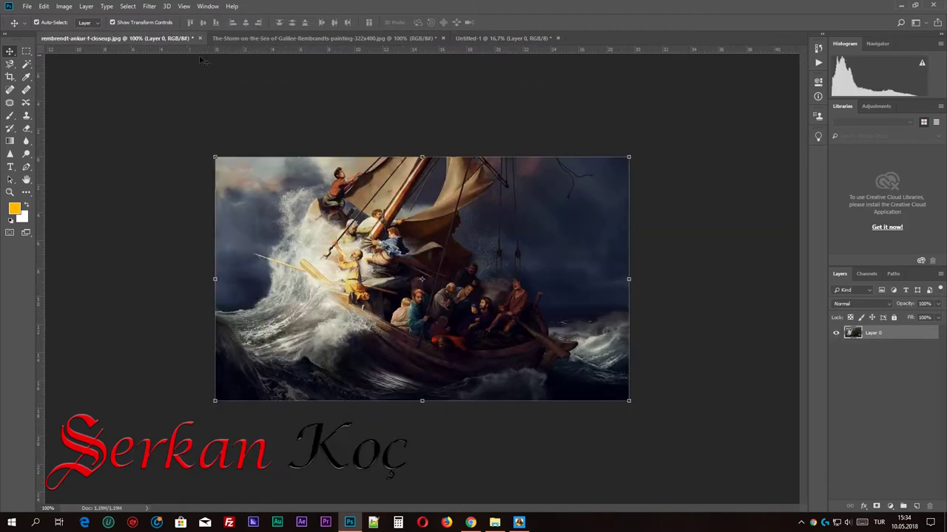
mouse_move(301, 185)
left_mouse_down()
mouse_move(357, 288)
mouse_move(186, 185)
mouse_move(594, 433)
mouse_move(699, 482)
mouse_move(645, 455)
left_mouse_up()
key("ctrl+t")
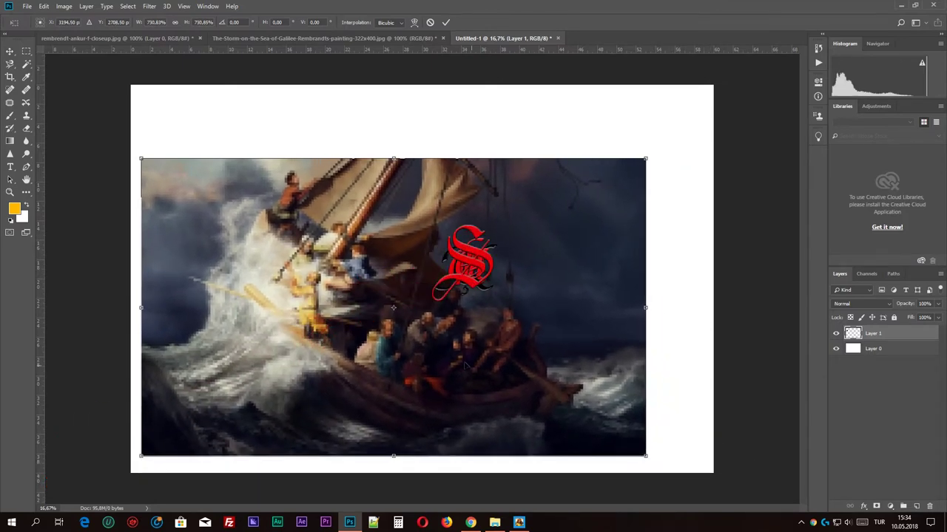
mouse_move(447, 357)
left_mouse_down()
mouse_move(477, 361)
mouse_move(477, 374)
left_mouse_up()
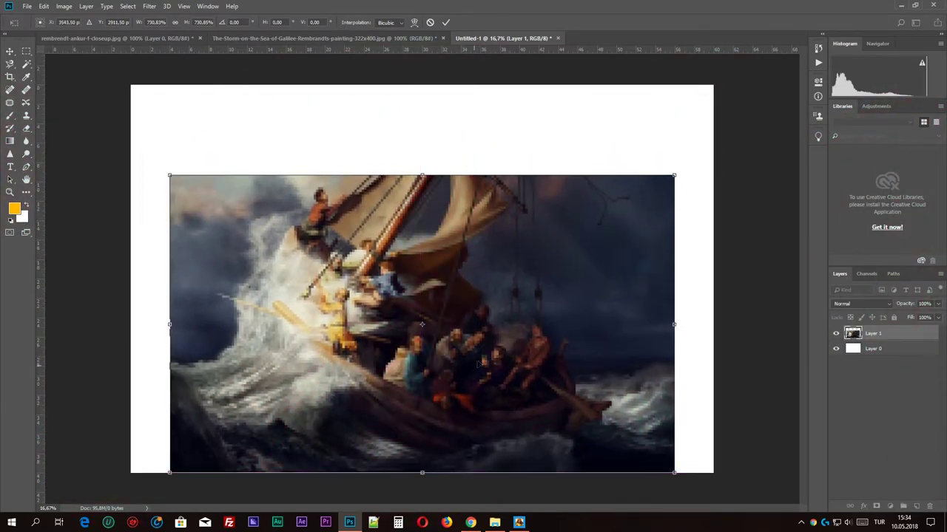
key("Return")
Add the Storm painting, enlarge it at 68% opacity and align its ship over the other
left_click(365, 38)
mouse_move(422, 222)
left_mouse_down()
mouse_move(422, 323)
mouse_move(602, 505)
left_mouse_up()
key("ctrl+t")
left_click_drag(517, 414, 377, 277)
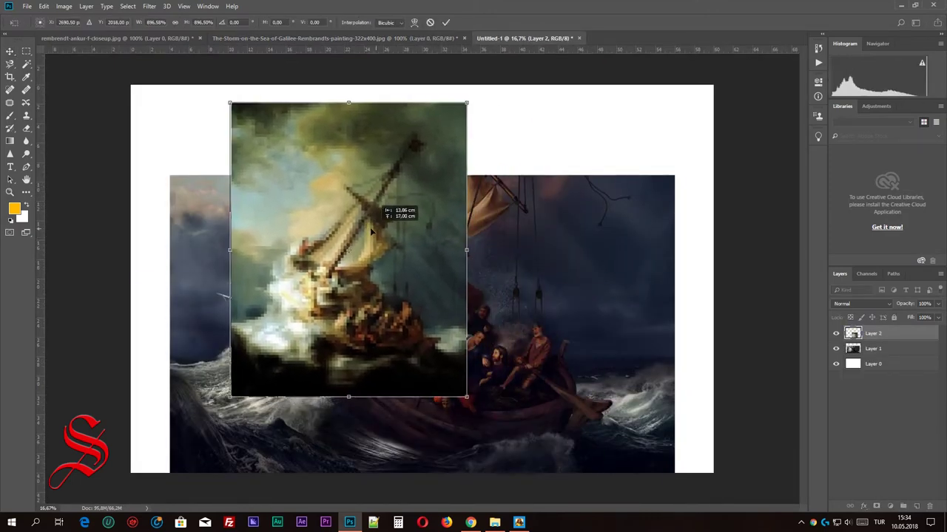
left_click_drag(462, 423, 531, 508)
left_click_drag(445, 347, 490, 312)
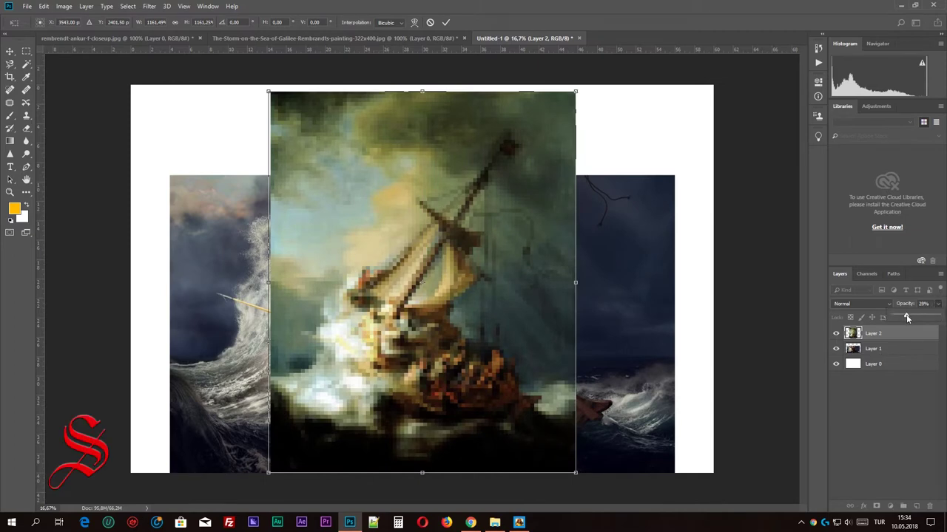
left_click_drag(907, 318, 922, 318)
key("Return")
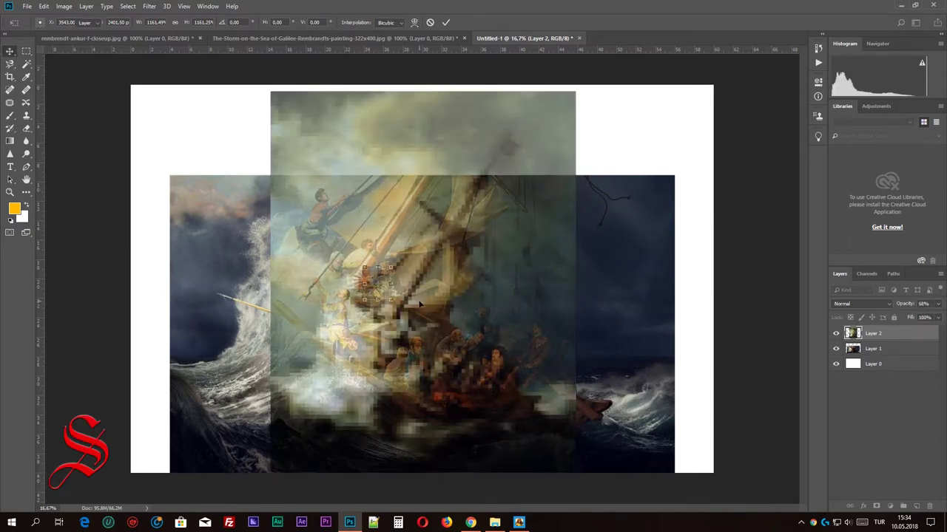
mouse_move(477, 326)
left_mouse_down()
mouse_move(459, 272)
mouse_move(486, 223)
left_mouse_up()
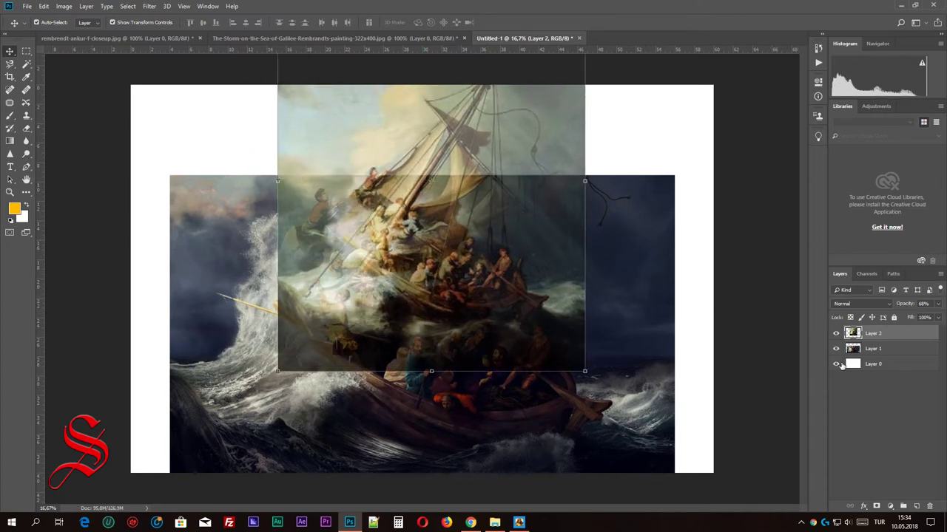
Lower the Storm layer's opacity to 51% and shift it so the two ships match
left_click(836, 364)
left_click(836, 364)
left_click(938, 303)
left_click_drag(922, 318, 915, 320)
scroll(558, 101, "up", 3)
mouse_move(466, 247)
left_mouse_down()
mouse_move(478, 253)
mouse_move(470, 257)
left_mouse_up()
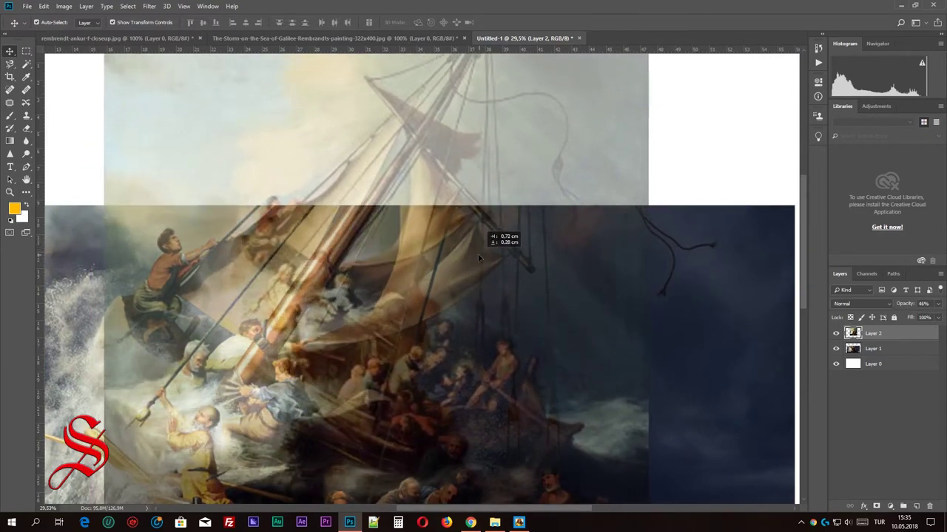
Stack the close-up layer above the Storm layer, then select the background layer
key("ctrl+bracketleft")
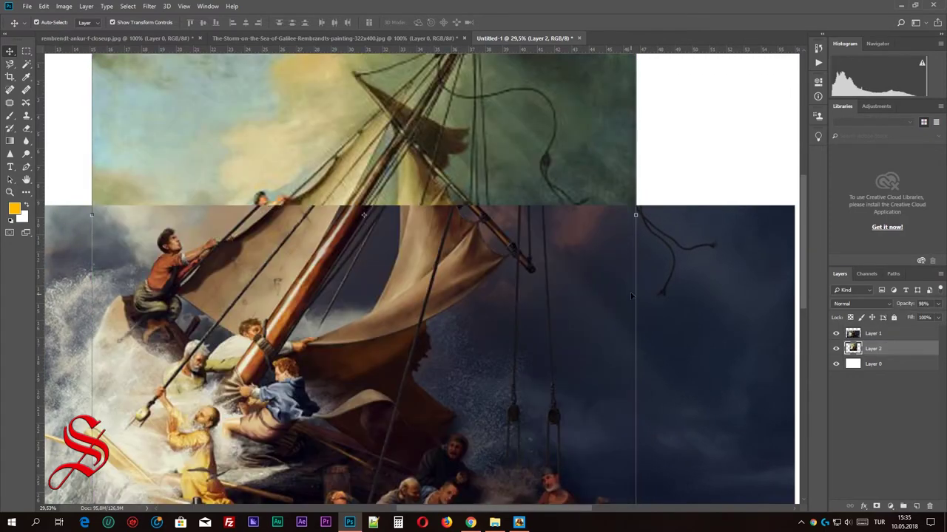
scroll(585, 177, "down", 3)
left_click(873, 363)
Fill the background with dark navy, undoing a trial erase on the Storm painting's sky
left_click(25, 193)
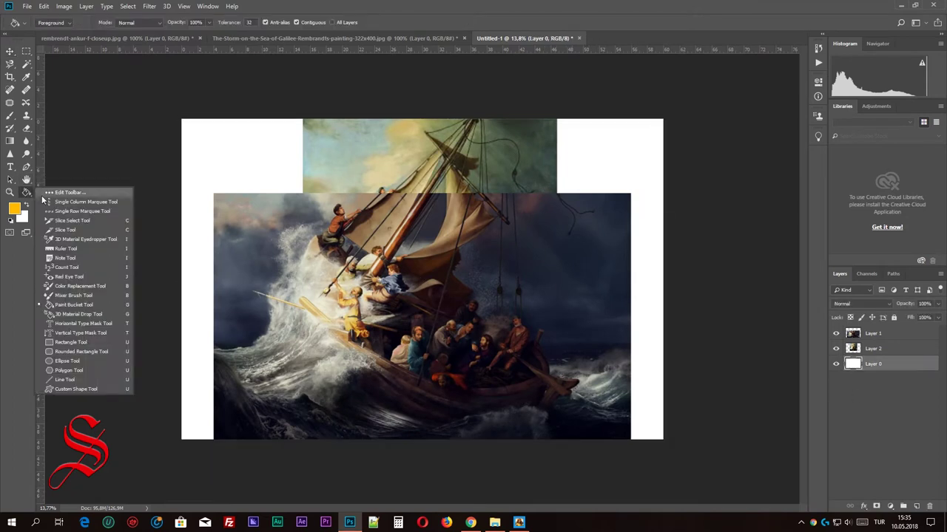
left_click(67, 222)
left_click(647, 244)
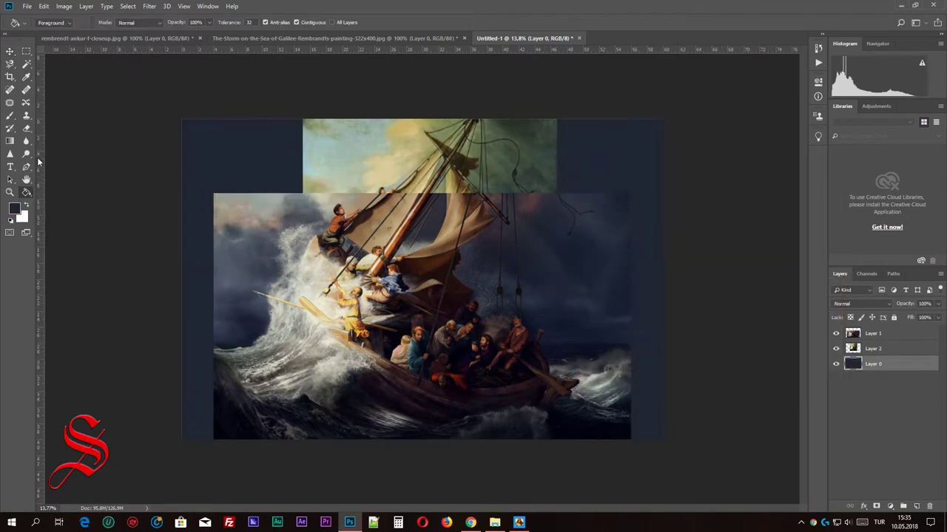
left_click(26, 128)
left_click_drag(355, 177, 216, 143)
key("ctrl+z")
key("alt+bracketright")
Nudge the Storm painting to line up the masts and add vertical and horizontal guides
key("v")
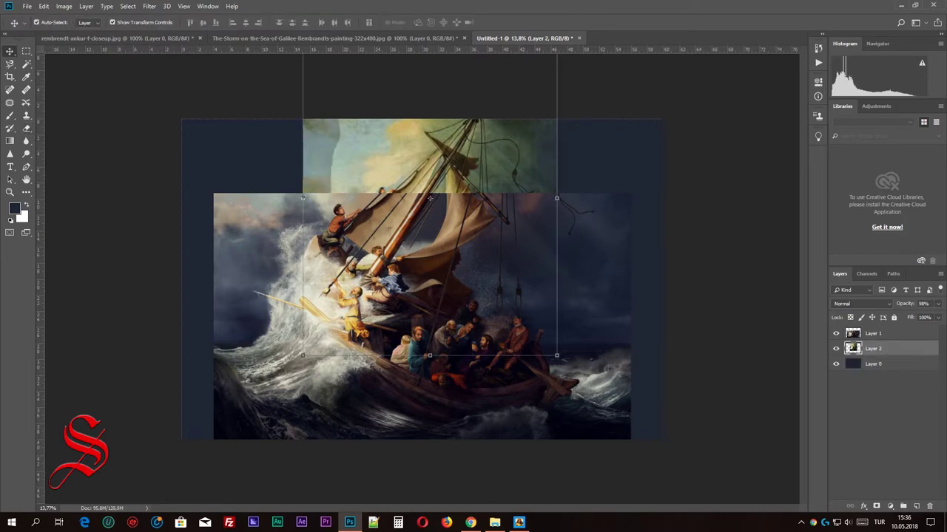
left_click(818, 116)
scroll(481, 178, "up", 5)
left_click_drag(463, 189, 468, 189)
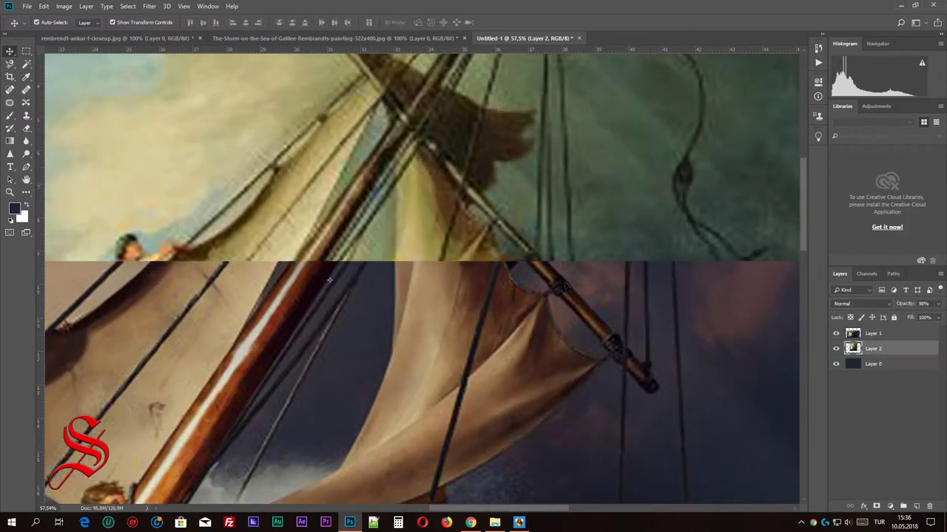
scroll(565, 285, "down", 5)
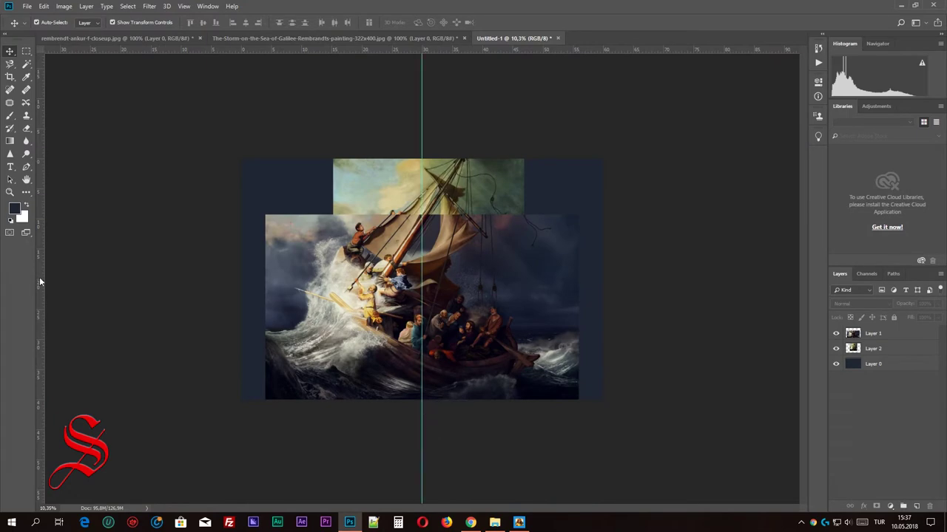
left_click_drag(41, 282, 154, 282)
left_click_drag(41, 279, 646, 278)
On the close-up layer, brush cream sampled from the spray over the yellow-clad figure
scroll(412, 278, "up", 3)
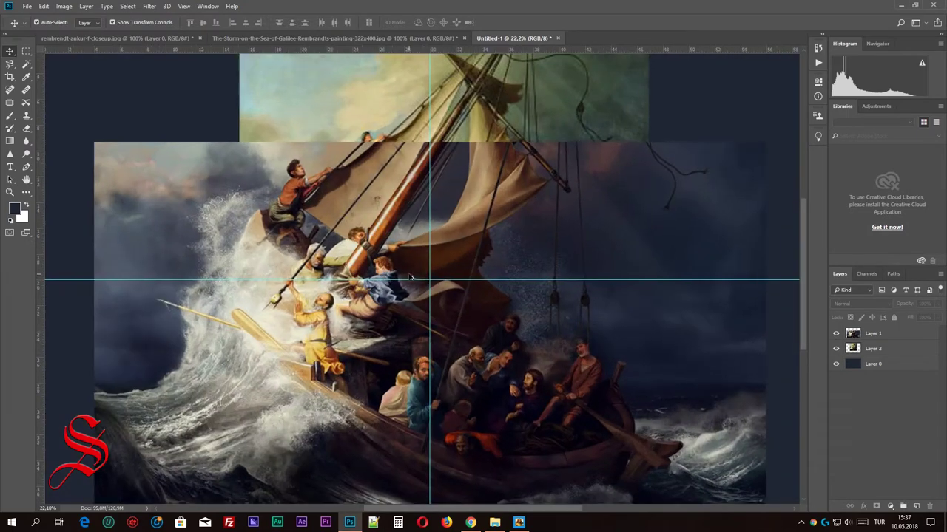
left_click(412, 277)
key("b")
left_click(307, 369, "alt")
left_click_drag(307, 347, 322, 296)
Paint grey and dark boat tones over the figure's remains and the yellow cloth near the oar
left_click(303, 325, "alt")
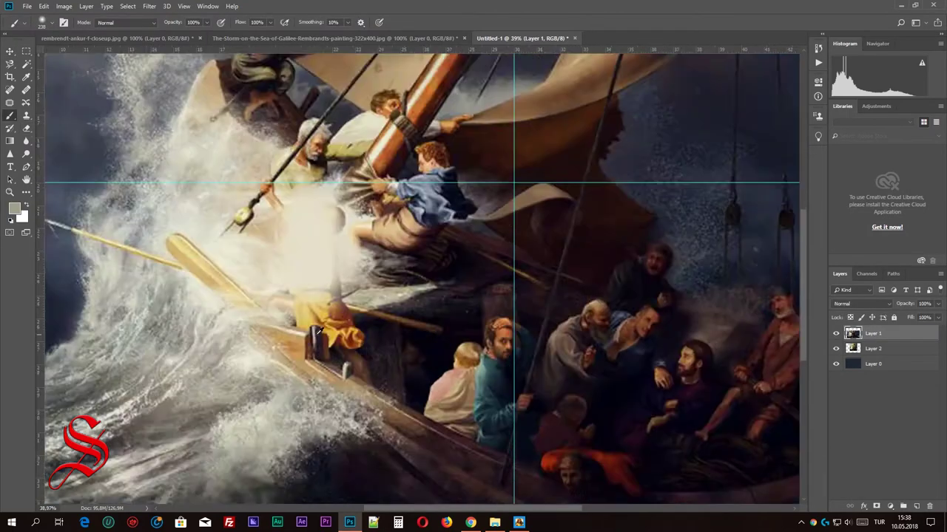
scroll(315, 381, "up", 5)
mouse_move(399, 288)
left_mouse_down()
mouse_move(360, 272)
mouse_move(343, 311)
left_mouse_up()
left_click(348, 222, "alt")
left_click(415, 369, "alt")
left_click_drag(385, 332, 398, 400)
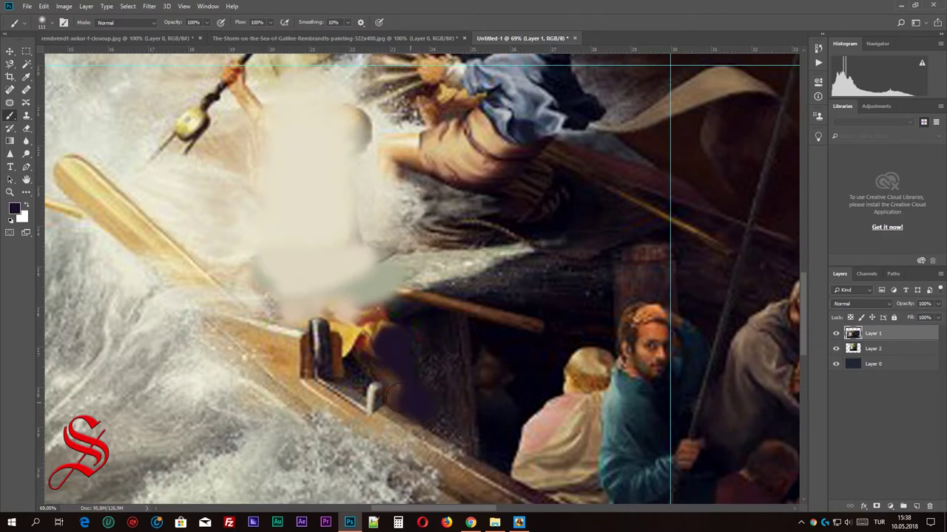
mouse_move(355, 352)
left_mouse_down()
mouse_move(395, 330)
mouse_move(373, 289)
mouse_move(396, 260)
left_mouse_up()
Extend the brown sail in a curve over the blue-clad figure's head and darken its orange edge
scroll(360, 277, "up", 3)
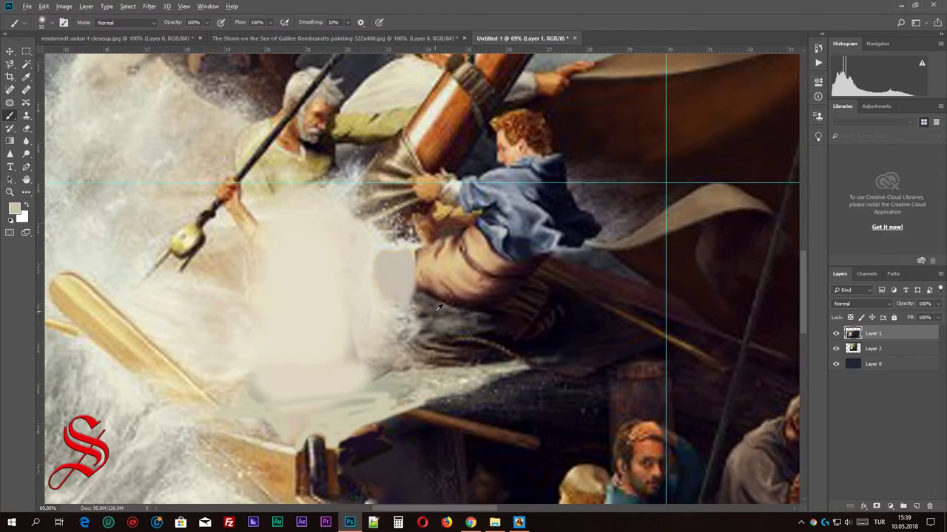
scroll(473, 349, "down", 1)
mouse_move(562, 190)
left_mouse_down()
mouse_move(517, 177)
mouse_move(591, 258)
mouse_move(518, 192)
left_mouse_up()
left_click_drag(603, 262, 521, 201)
scroll(521, 201, "down", 5)
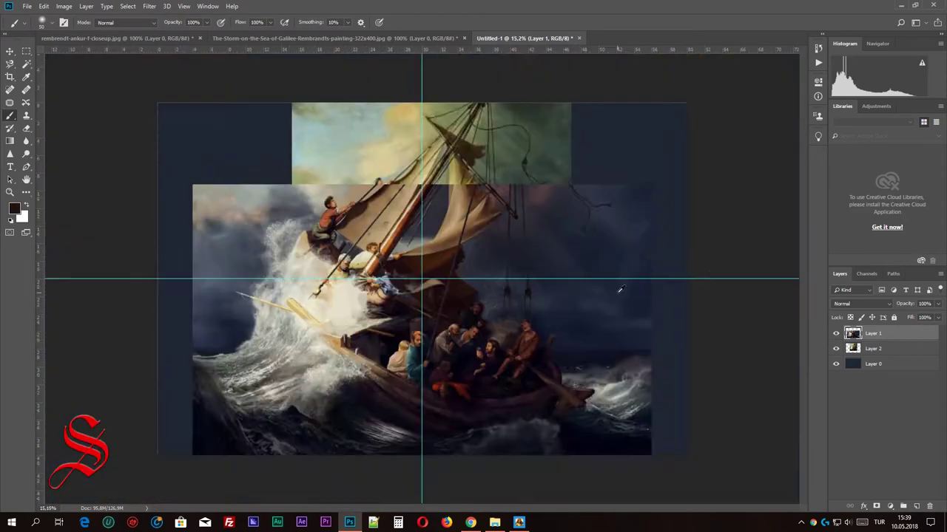
scroll(334, 200, "up", 5)
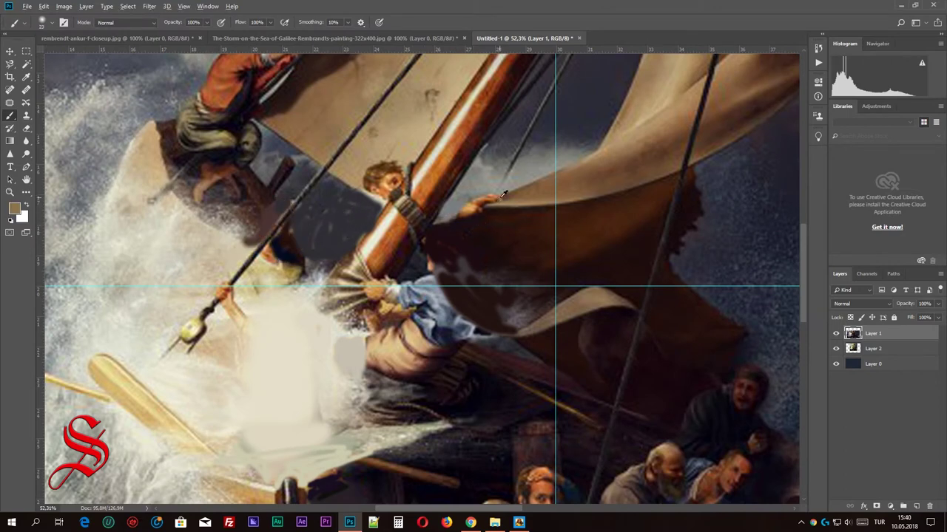
scroll(503, 194, "up", 4)
left_click_drag(451, 241, 409, 238)
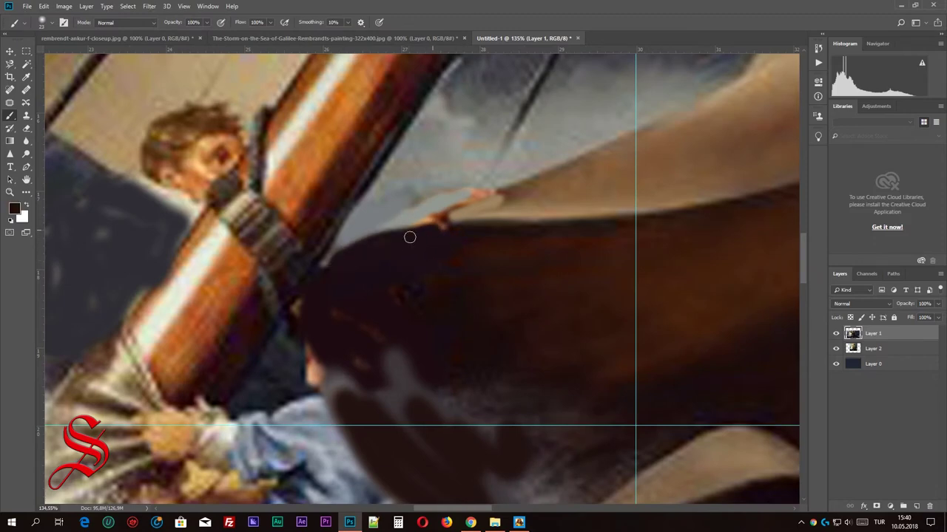
Paint beige over the climbing figure's head, shirt and arms
scroll(503, 189, "down", 5)
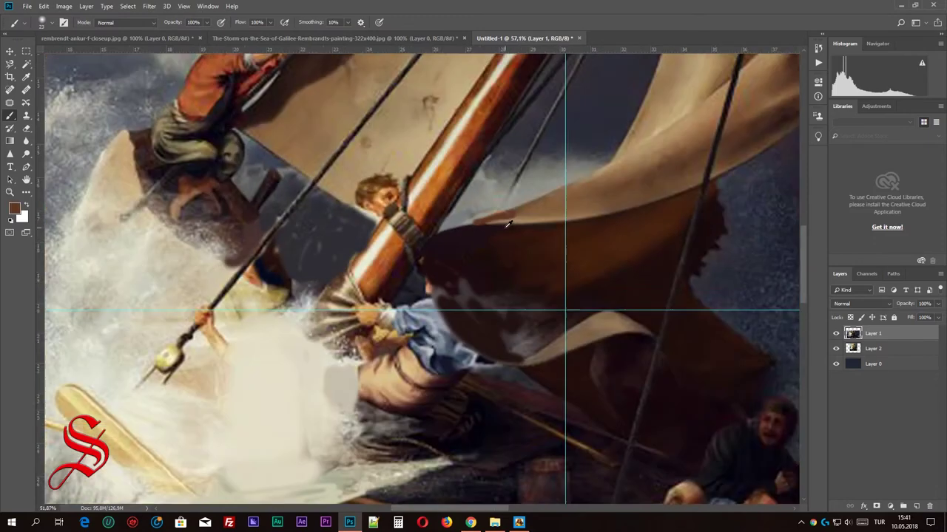
scroll(421, 148, "up", 2)
left_click_drag(355, 134, 391, 160)
mouse_move(351, 124)
left_mouse_down()
mouse_move(345, 204)
mouse_move(332, 222)
mouse_move(449, 137)
mouse_move(271, 258)
mouse_move(325, 325)
left_mouse_up()
left_click(274, 318, "alt")
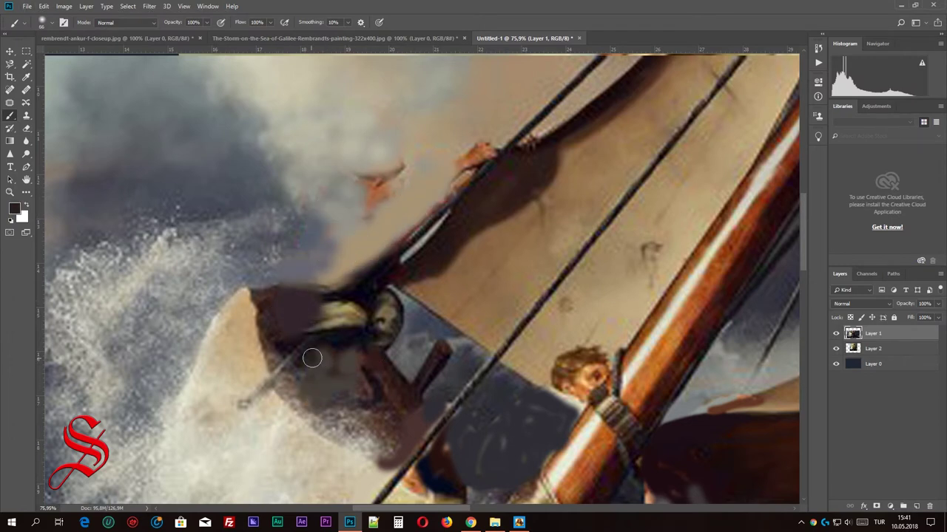
Cover the figure's head and shoulder in dark brown, then add beige and light grey spray
left_click_drag(311, 357, 359, 290)
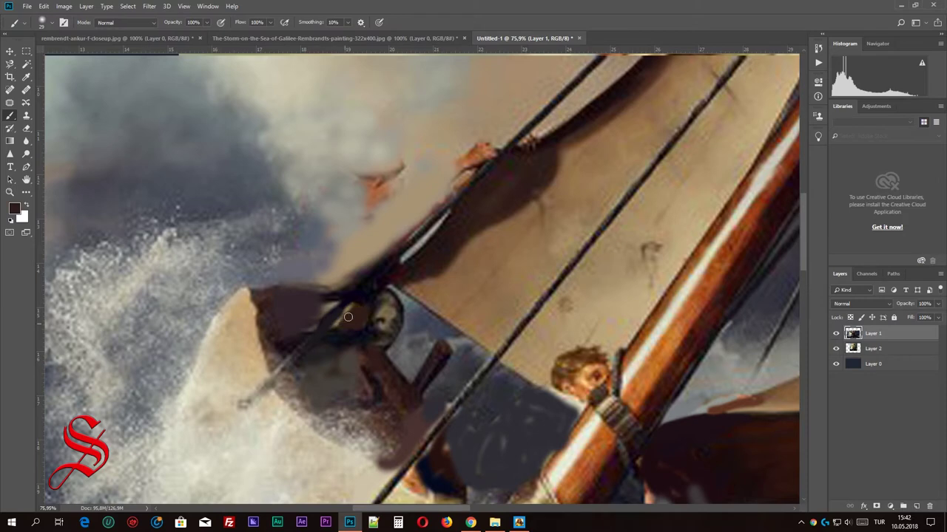
left_click(399, 230, "alt")
left_click_drag(366, 177, 377, 204)
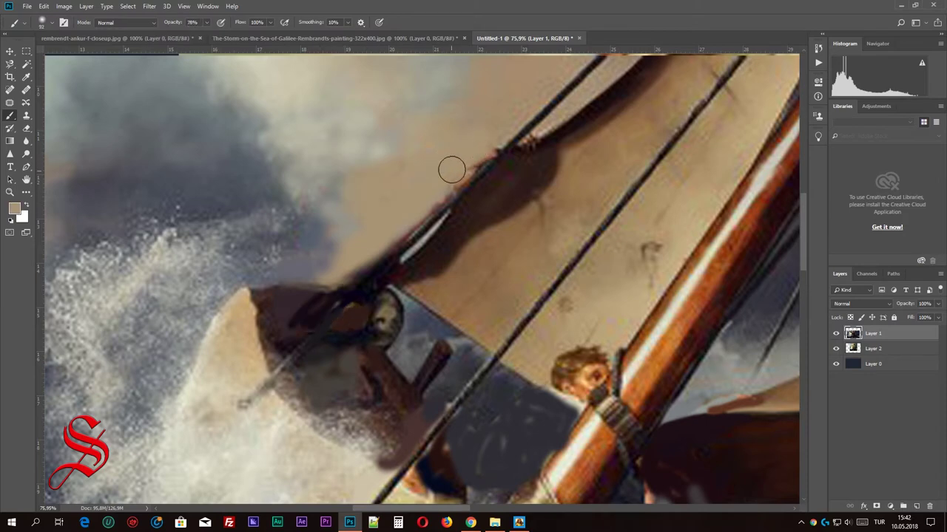
scroll(315, 458, "up", 2)
left_click(436, 237, "alt")
left_click_drag(433, 230, 448, 286)
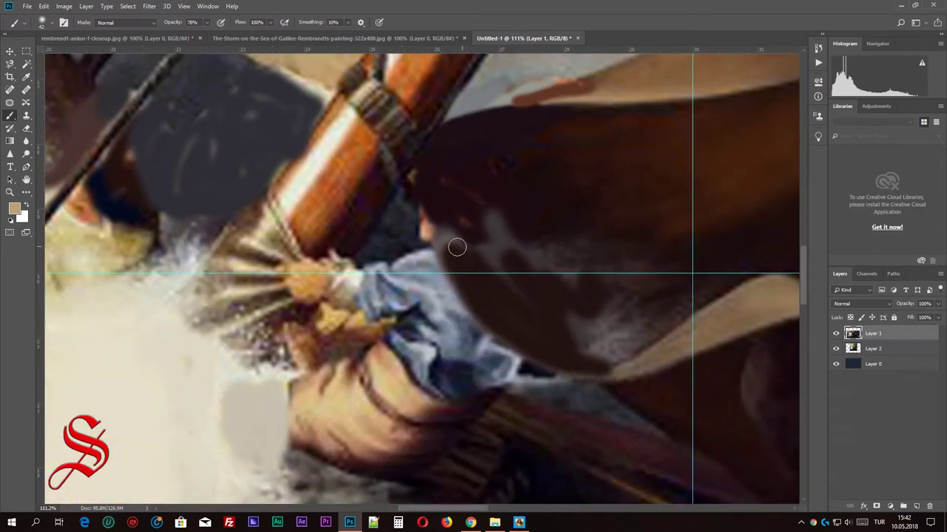
Reset the colours and paint dark blue-grey over the blue cloth along the hand
key("d")
key("v")
key("b")
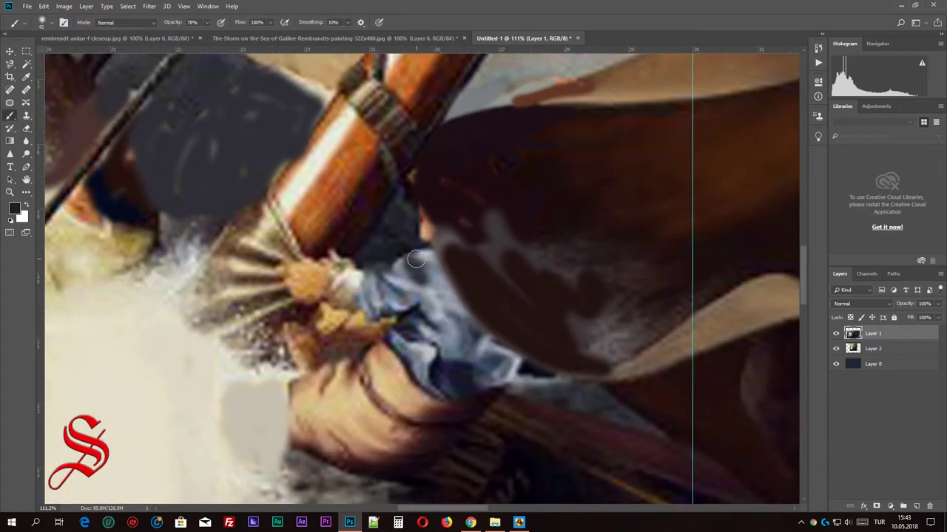
left_click_drag(410, 256, 490, 362)
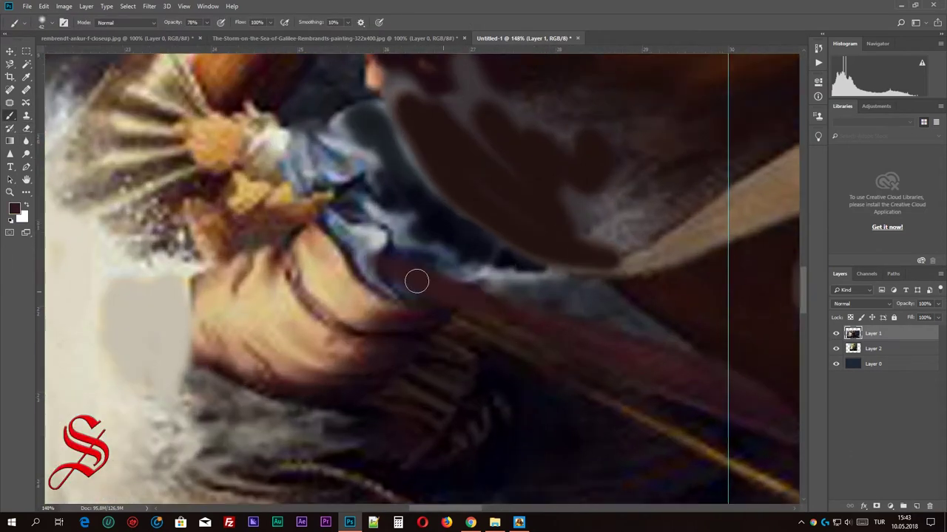
mouse_move(416, 279)
left_mouse_down()
mouse_move(285, 214)
mouse_move(421, 302)
left_mouse_up()
scroll(414, 306, "up", 2)
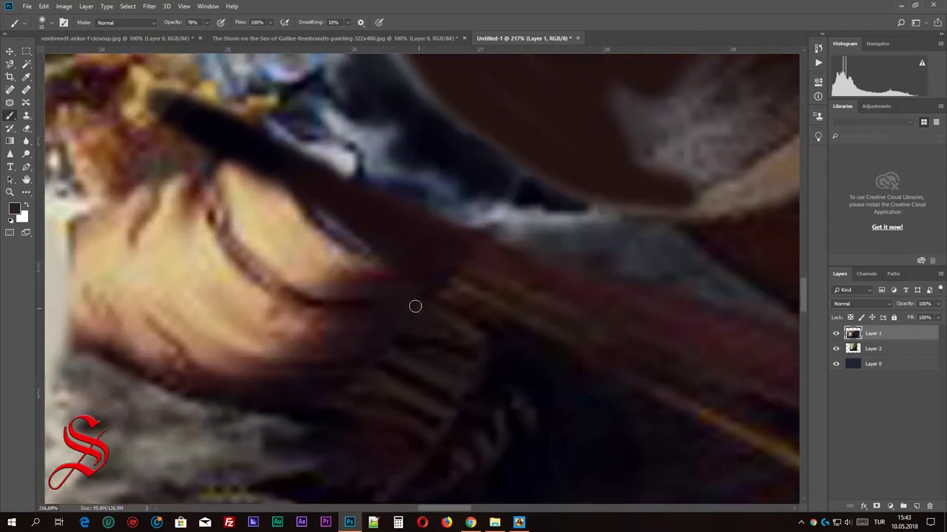
Paint dark finger shapes across the hand with light grey strokes beside them
left_click_drag(244, 244, 415, 307)
left_click_drag(222, 285, 333, 348)
left_click_drag(373, 237, 491, 290)
left_click_drag(377, 181, 525, 226)
left_click_drag(333, 144, 499, 198)
left_click(245, 188, "alt")
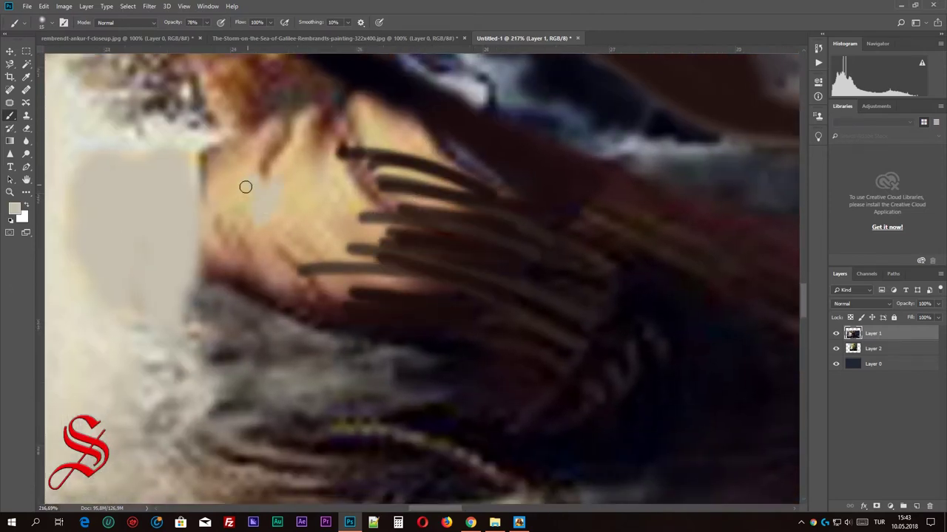
left_click_drag(245, 188, 214, 273)
scroll(424, 274, "down", 5)
Darken around the finger shapes and paint brown over the yellow hand toward the oar
left_click(567, 180, "alt")
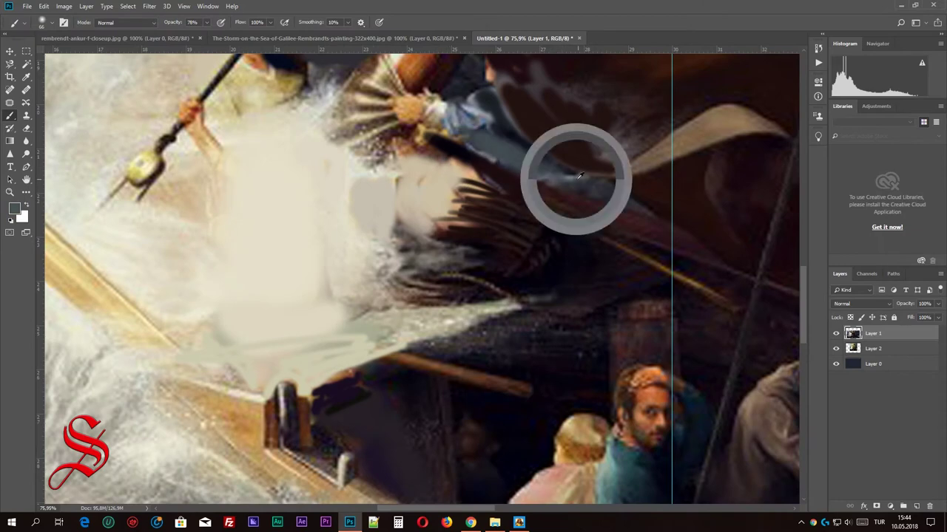
scroll(466, 196, "up", 3)
left_click_drag(466, 196, 740, 414)
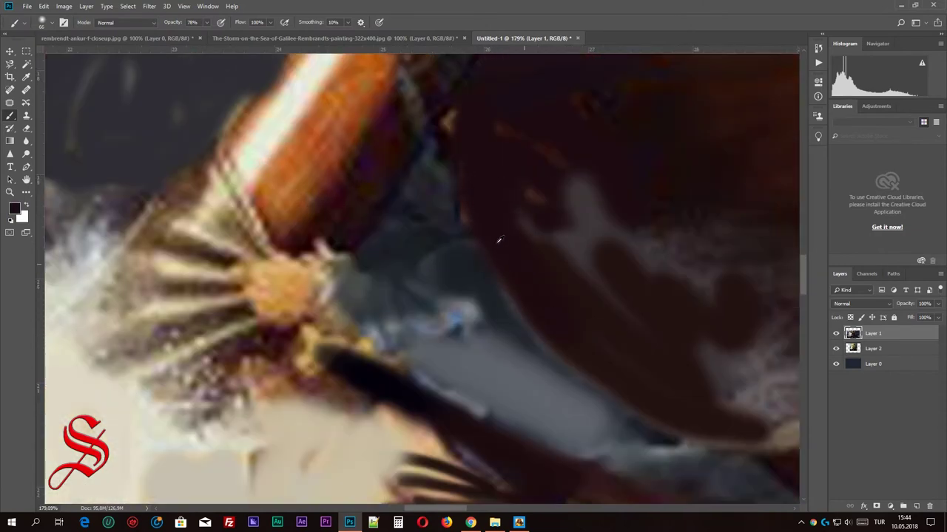
left_click_drag(396, 235, 402, 262)
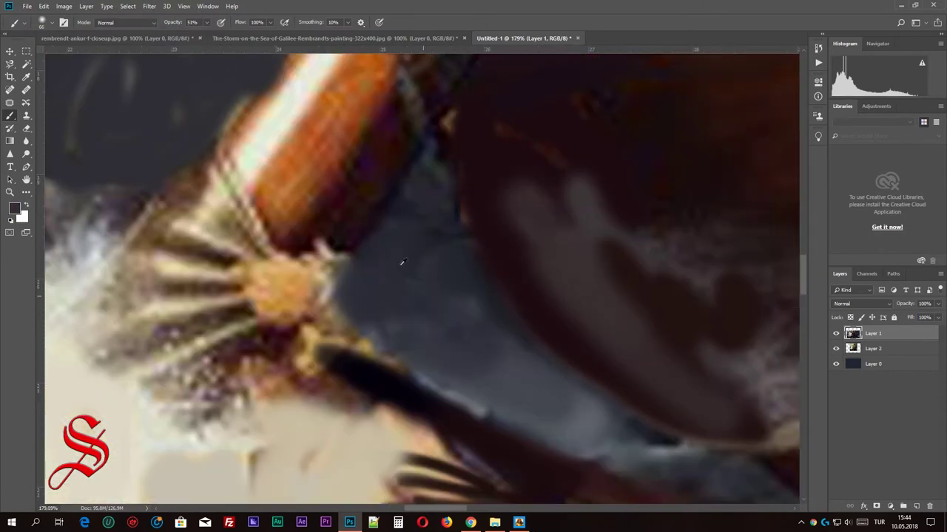
scroll(403, 281, "up", 2)
scroll(404, 295, "down", 3)
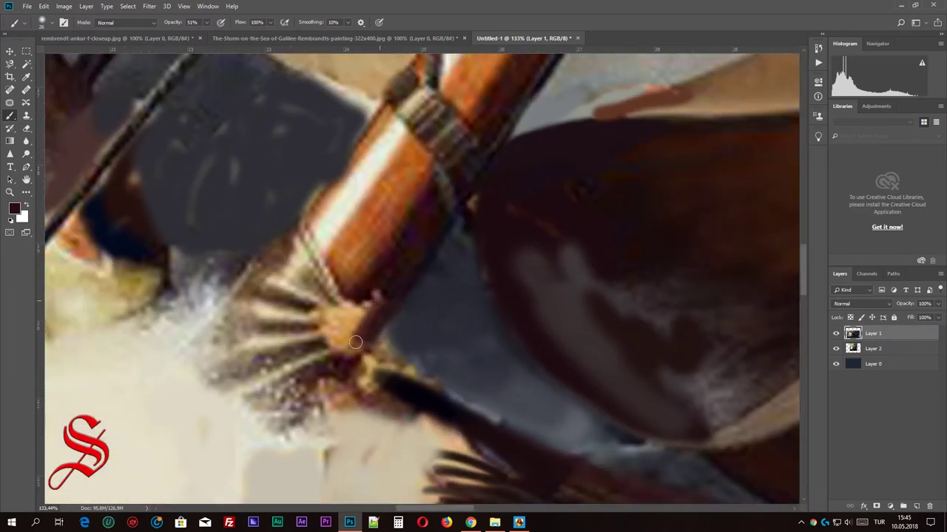
left_click_drag(355, 342, 361, 278)
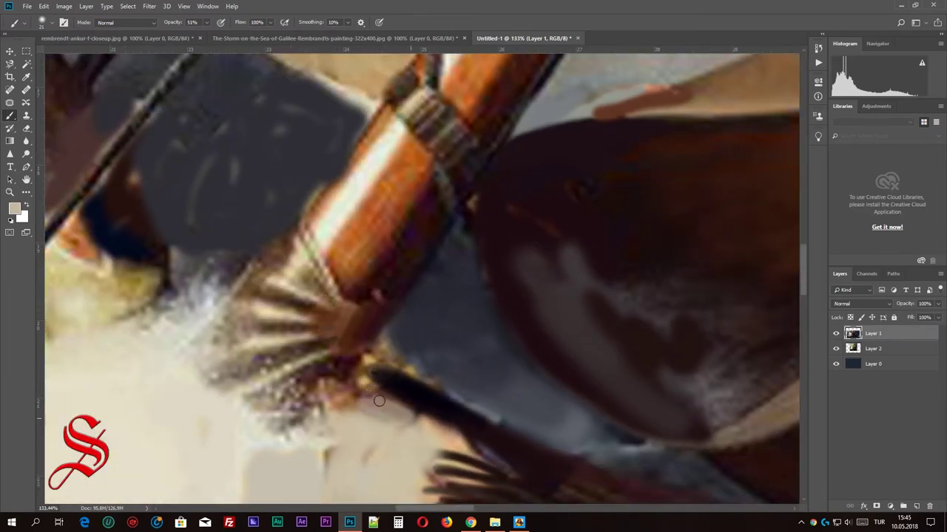
left_click_drag(381, 389, 400, 414)
scroll(381, 389, "down", 3)
scroll(388, 198, "up", 2)
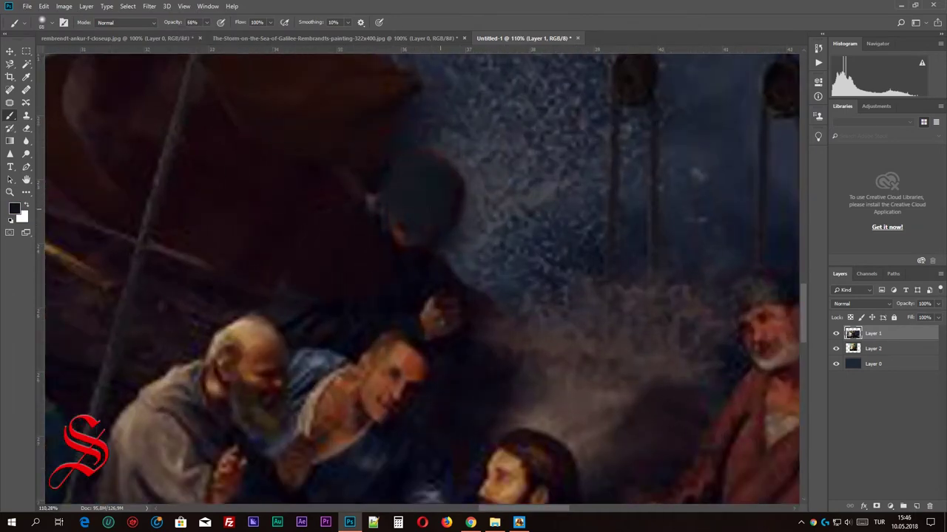
Lighten the dark blob in the stormy sky and reset the painting colour to black
left_click_drag(425, 170, 436, 244)
scroll(591, 323, "down", 3)
scroll(368, 303, "up", 3)
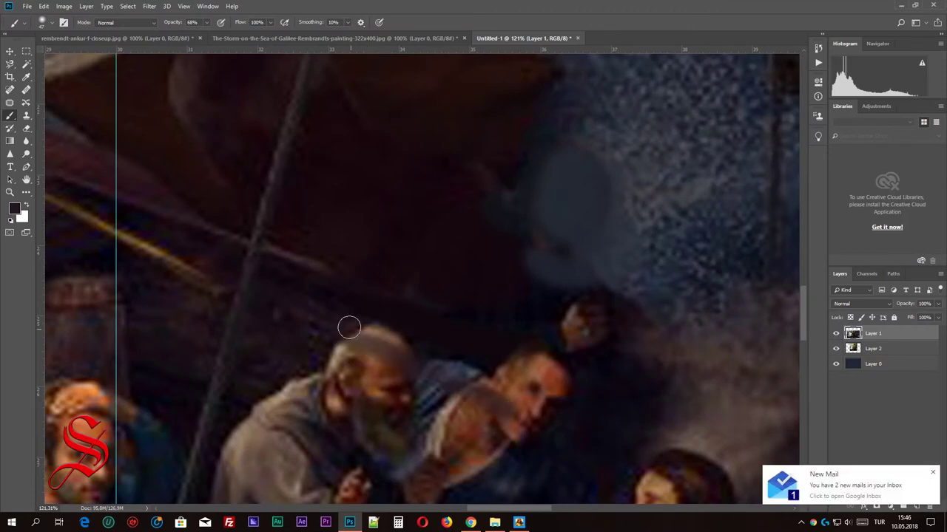
scroll(349, 327, "down", 3)
scroll(562, 317, "down", 3)
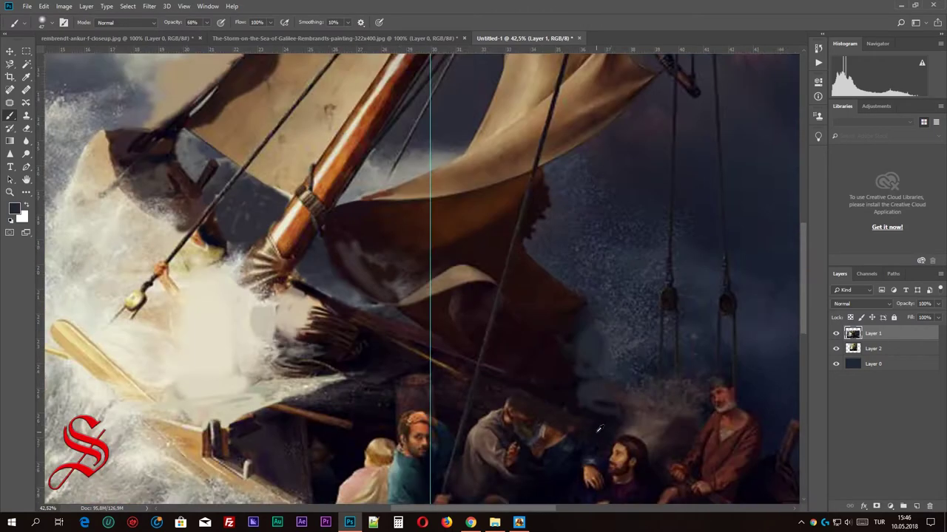
scroll(393, 347, "up", 3)
scroll(402, 279, "up", 2)
key("d")
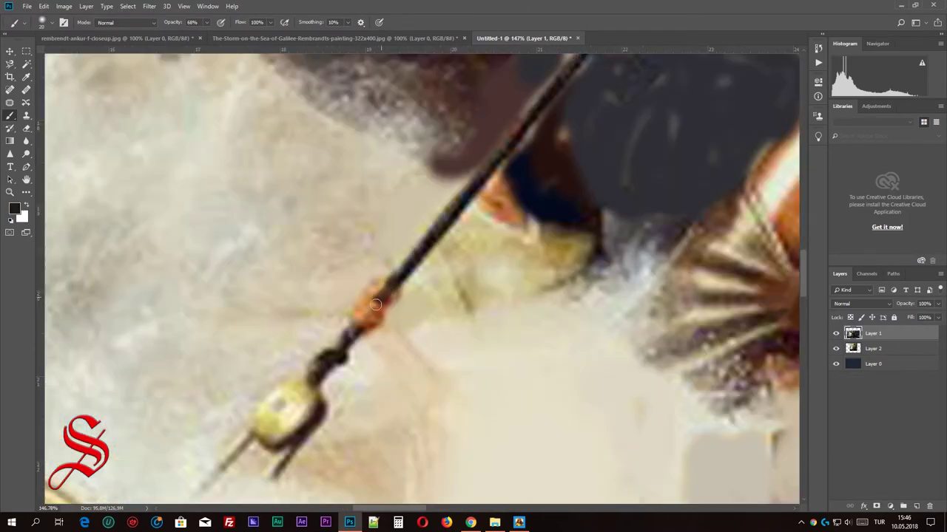
scroll(493, 289, "down", 1)
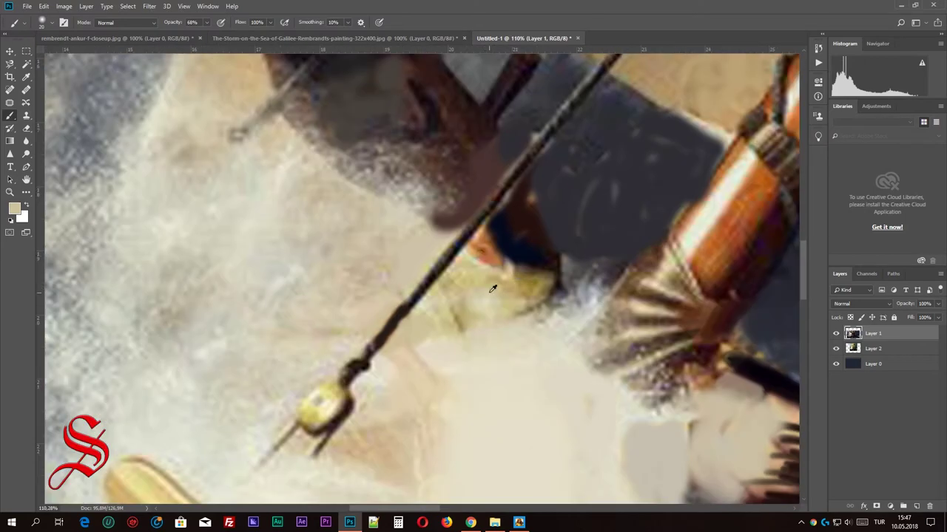
scroll(486, 241, "down", 1)
At 100% opacity, paint dark over the pale seated figure and the man in teal
left_click_drag(486, 241, 342, 312)
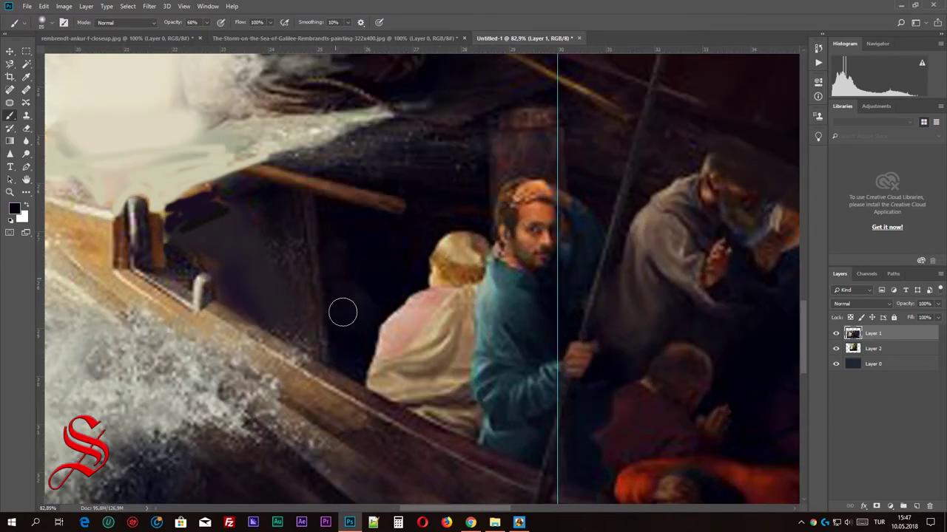
key("0")
mouse_move(437, 252)
left_mouse_down()
mouse_move(419, 254)
mouse_move(380, 370)
mouse_move(444, 333)
mouse_move(412, 396)
mouse_move(481, 271)
mouse_move(488, 437)
left_mouse_up()
scroll(413, 395, "up", 1)
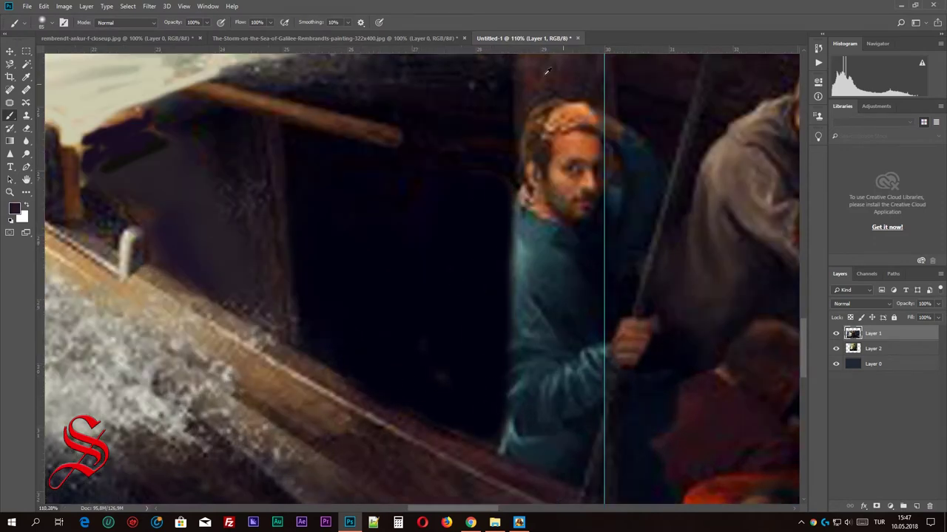
mouse_move(551, 304)
left_mouse_down()
mouse_move(555, 111)
mouse_move(562, 399)
left_mouse_up()
left_click_drag(518, 134, 514, 451)
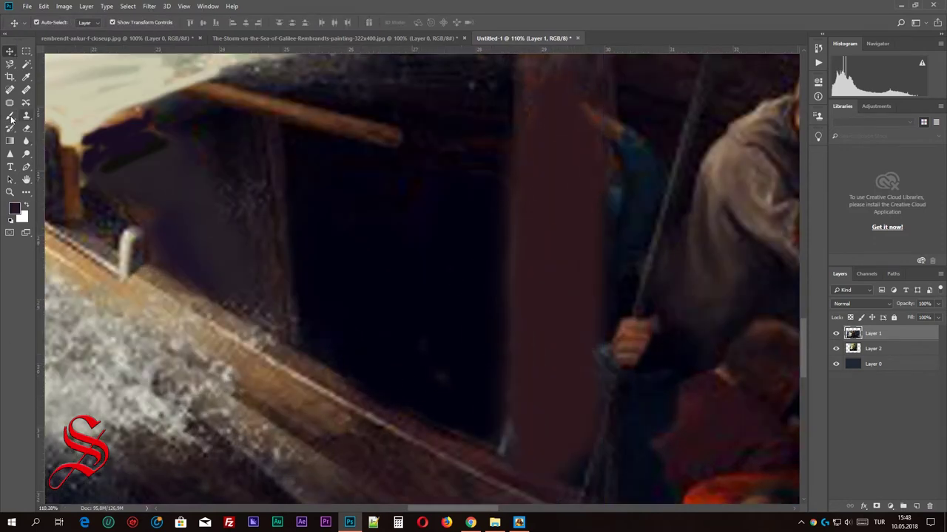
scroll(481, 241, "down", 1)
left_click_drag(538, 373, 513, 190)
left_click_drag(570, 185, 550, 217)
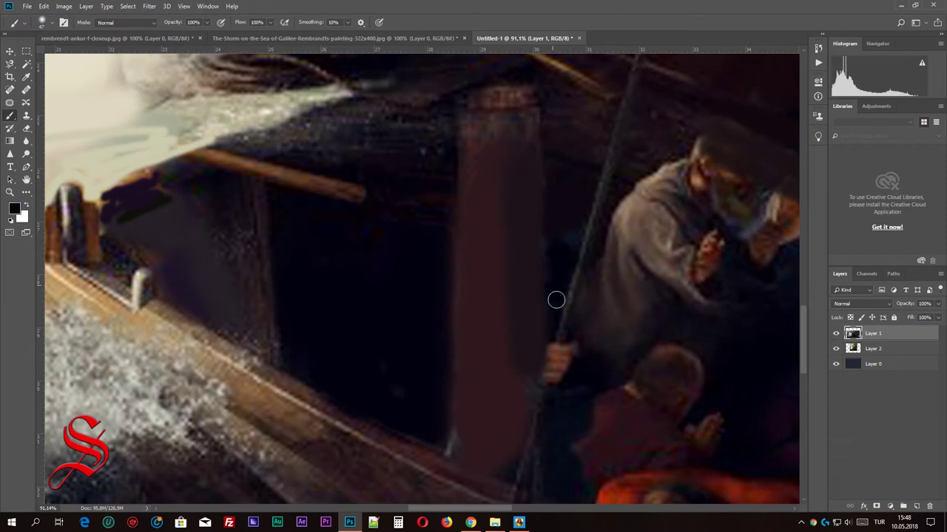
scroll(556, 300, "up", 2)
left_click_drag(549, 338, 517, 374)
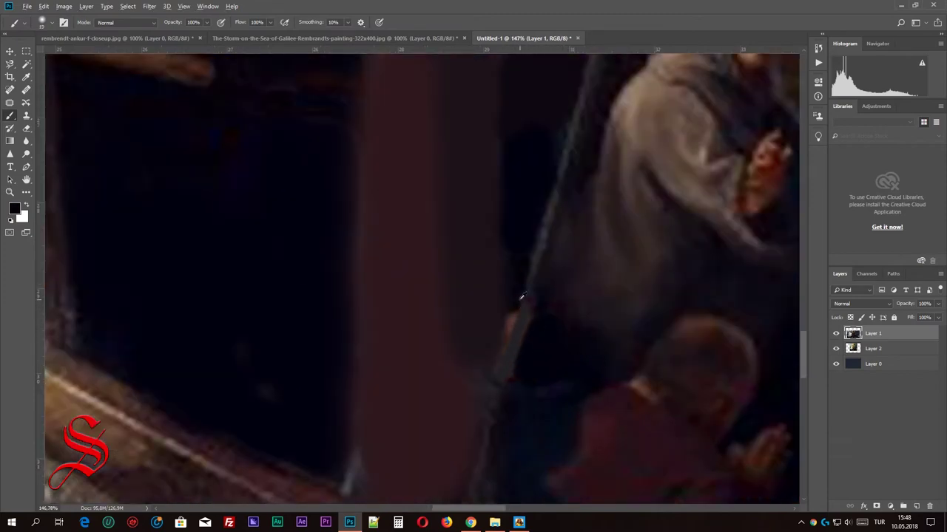
Black out the red-robed, bald and middle figures in the boat with dark paint
scroll(522, 296, "up", 5)
scroll(499, 380, "down", 3)
scroll(510, 399, "down", 3)
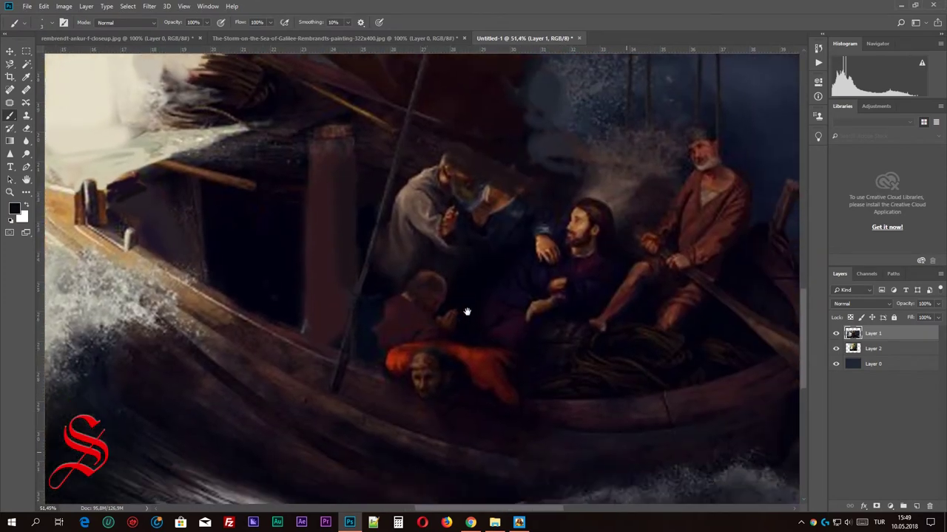
scroll(465, 312, "up", 3)
mouse_move(345, 343)
left_mouse_down()
mouse_move(522, 338)
mouse_move(169, 247)
mouse_move(185, 220)
mouse_move(322, 113)
left_mouse_up()
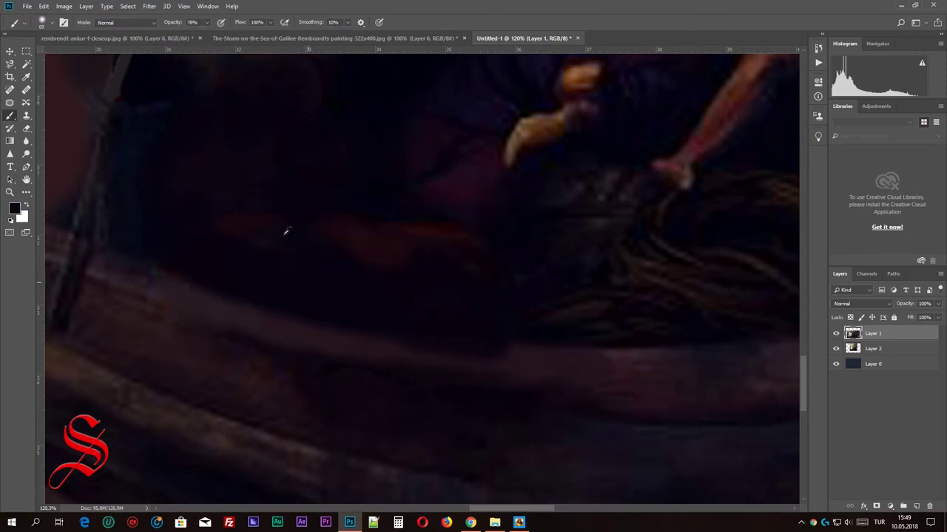
left_click_drag(285, 228, 403, 338)
mouse_move(415, 237)
left_mouse_down()
mouse_move(443, 318)
mouse_move(368, 400)
mouse_move(244, 252)
left_mouse_up()
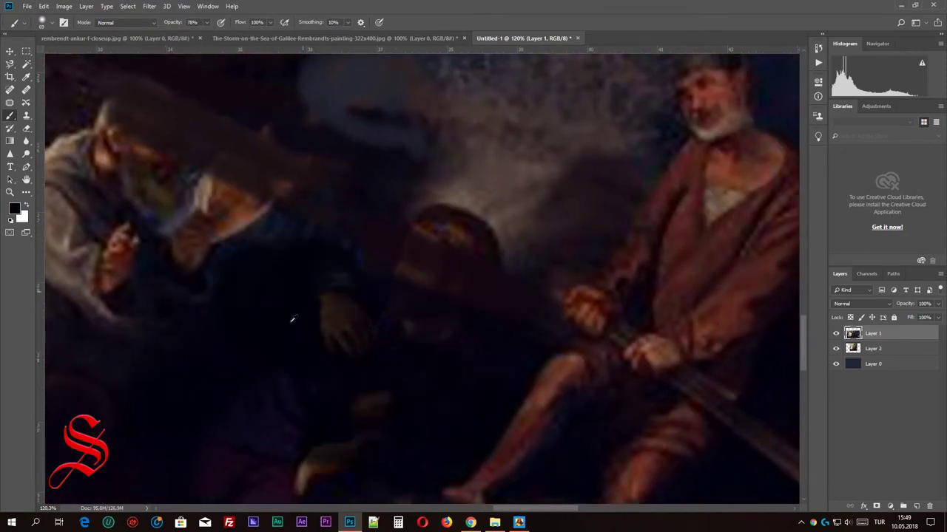
scroll(224, 332, "down", 3)
left_click_drag(224, 332, 334, 388)
mouse_move(398, 296)
left_mouse_down()
mouse_move(230, 214)
mouse_move(414, 266)
mouse_move(386, 275)
left_mouse_up()
Zoom onto the mast at the image seam and sample its brown as the brush colour
scroll(215, 257, "down", 5)
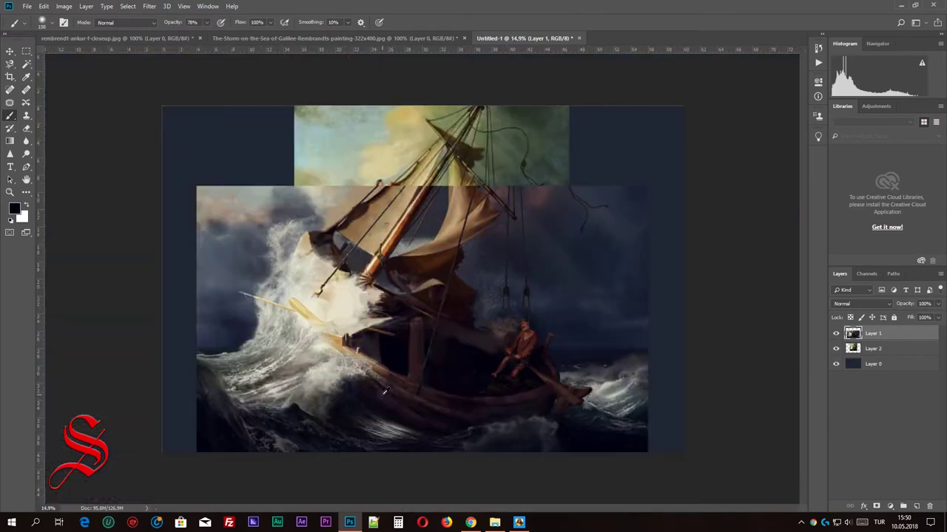
scroll(725, 395, "down", 1)
scroll(661, 371, "up", 3)
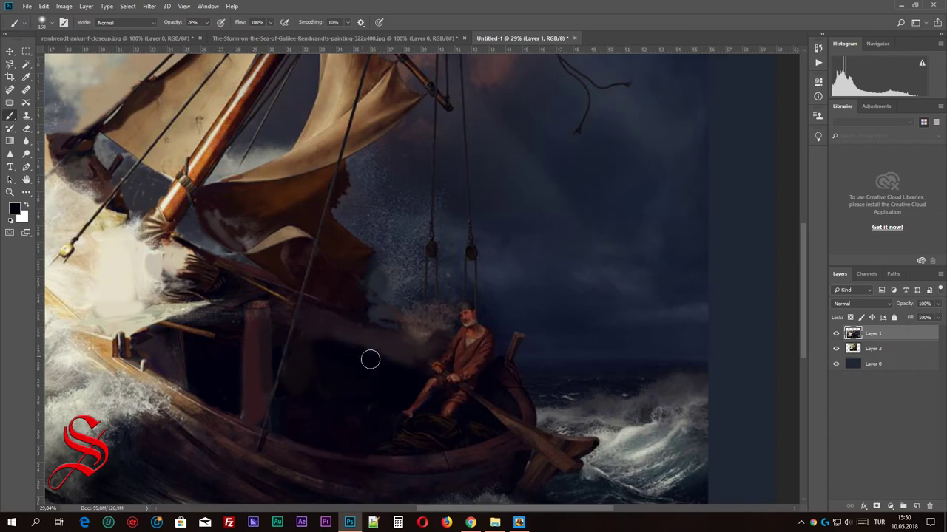
scroll(316, 352, "up", 2)
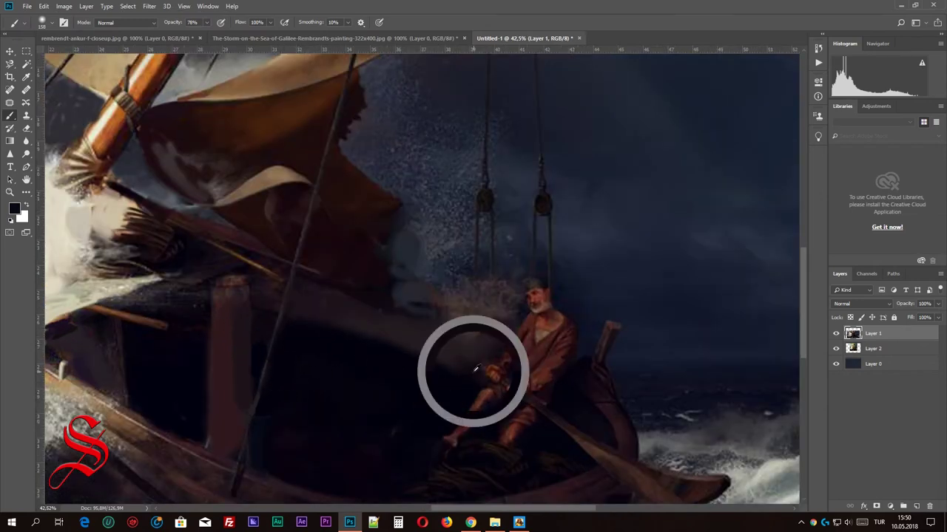
mouse_move(601, 437)
left_mouse_down()
mouse_move(659, 396)
mouse_move(458, 382)
left_mouse_up()
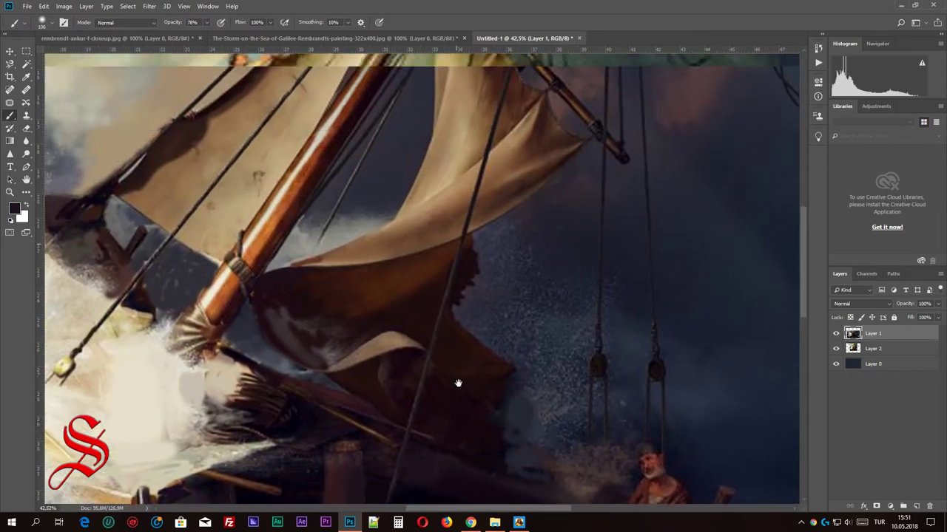
scroll(414, 296, "up", 3)
scroll(373, 380, "up", 1)
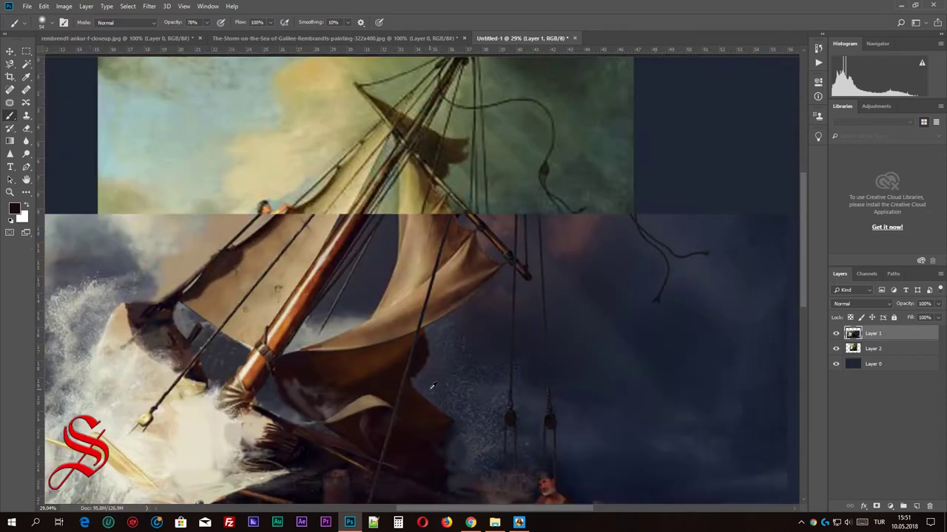
scroll(448, 326, "down", 3)
left_click(401, 271, "alt")
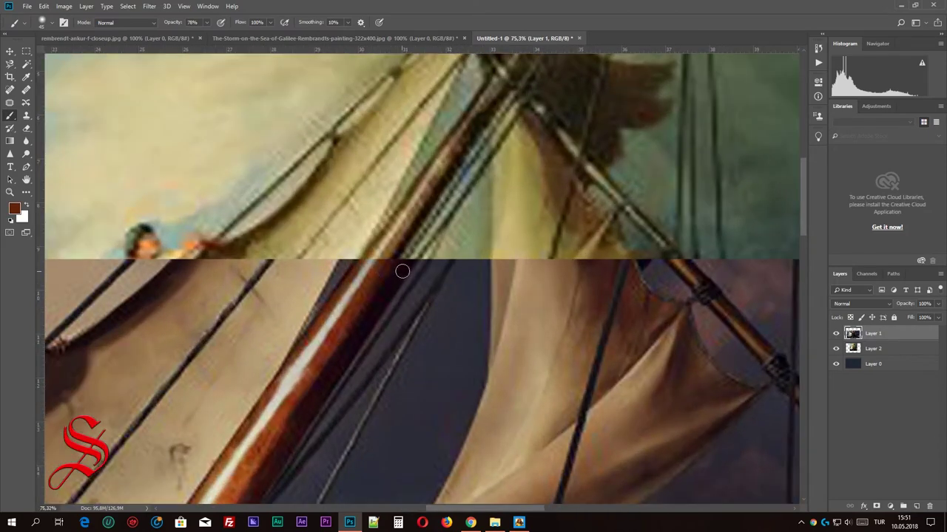
Switch to the close-up source painting to look at it
scroll(425, 287, "down", 4)
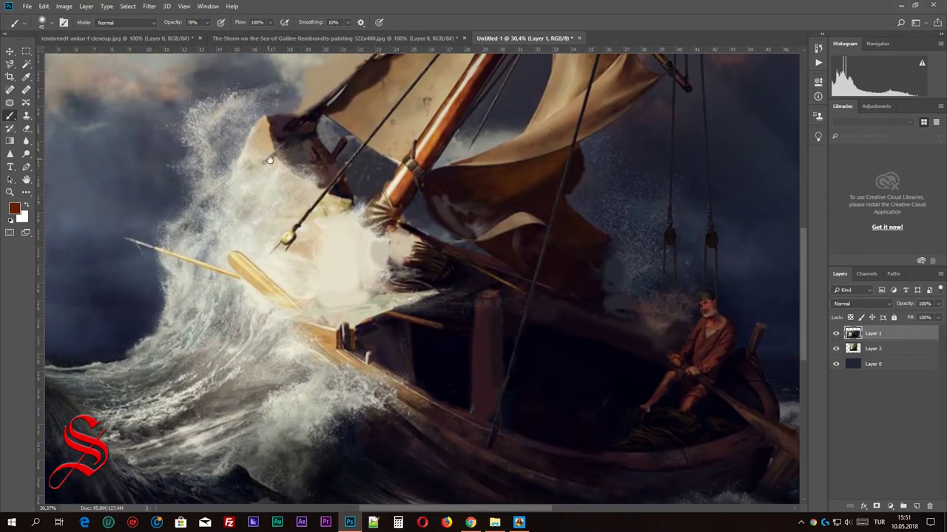
key("alt+f")
key("Escape")
left_click(74, 38)
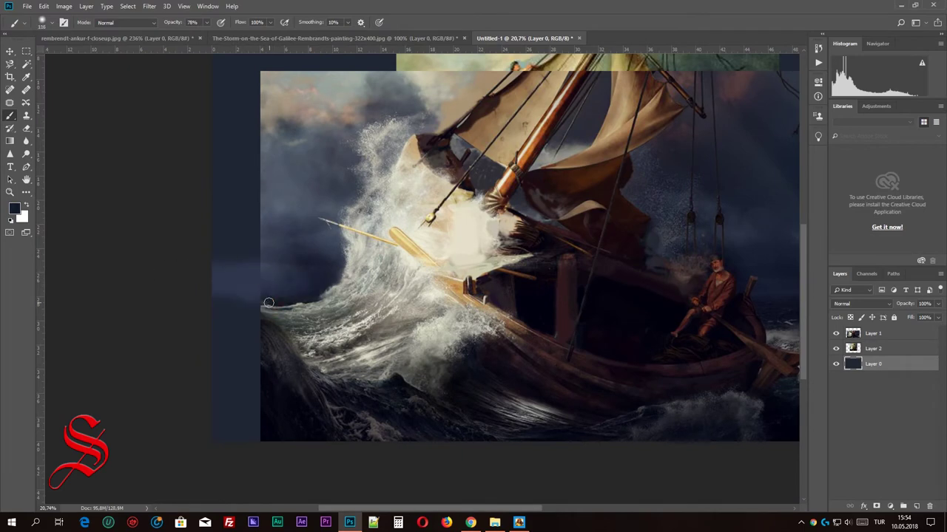
With the brush at 52% opacity and much larger, paint pale sky along the left edge
key("5")
key("2")
key("bracketright")
key("bracketright")
key("bracketright")
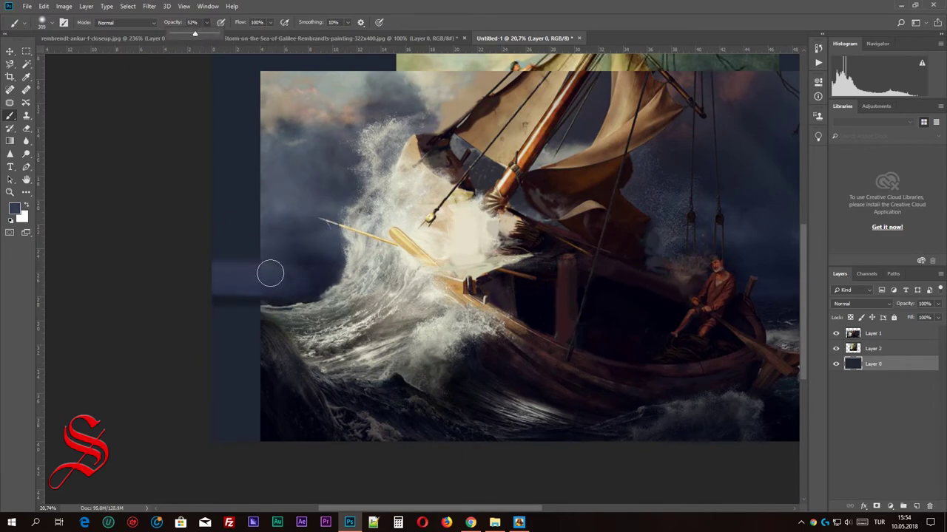
scroll(244, 185, "up", 5)
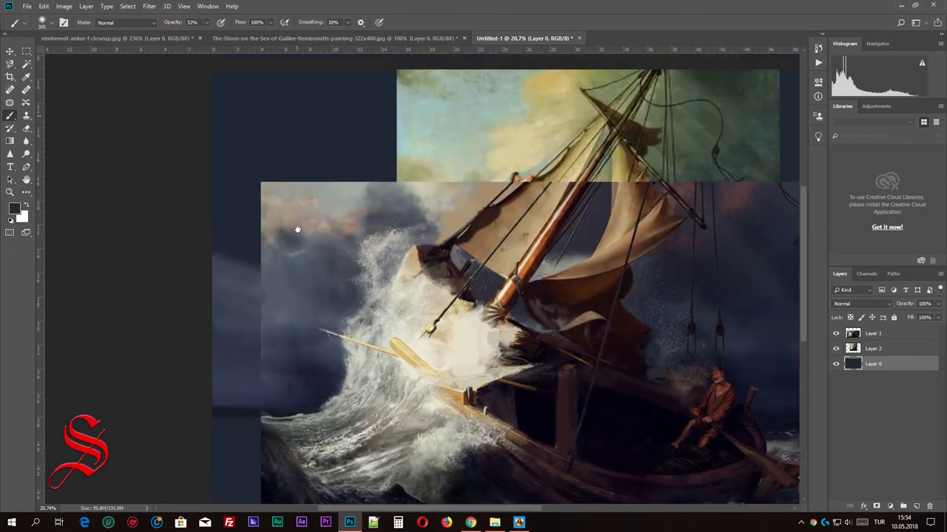
left_click(266, 244, "alt")
mouse_move(247, 275)
left_mouse_down()
mouse_move(259, 240)
mouse_move(313, 199)
mouse_move(326, 97)
mouse_move(308, 213)
left_mouse_up()
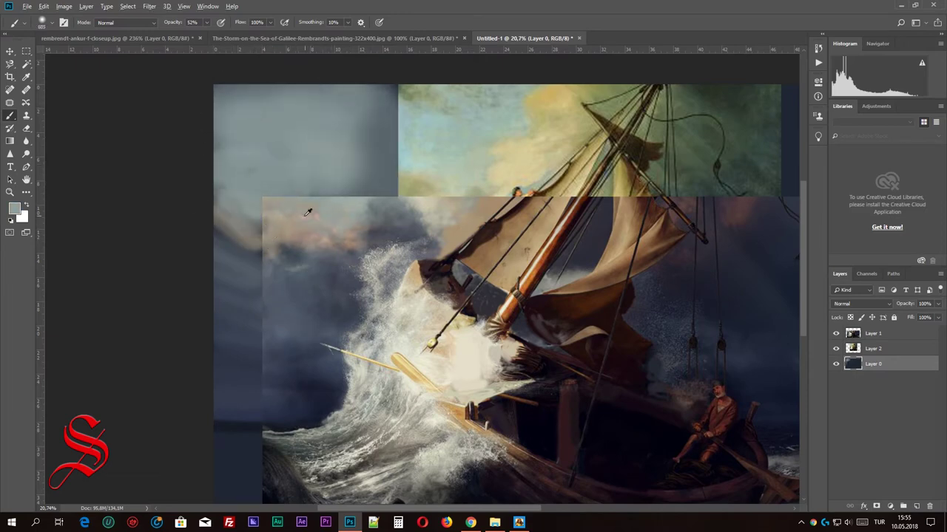
Bring the right part of the painting into view and make Layer 2 active
left_click_drag(468, 194, 113, 142)
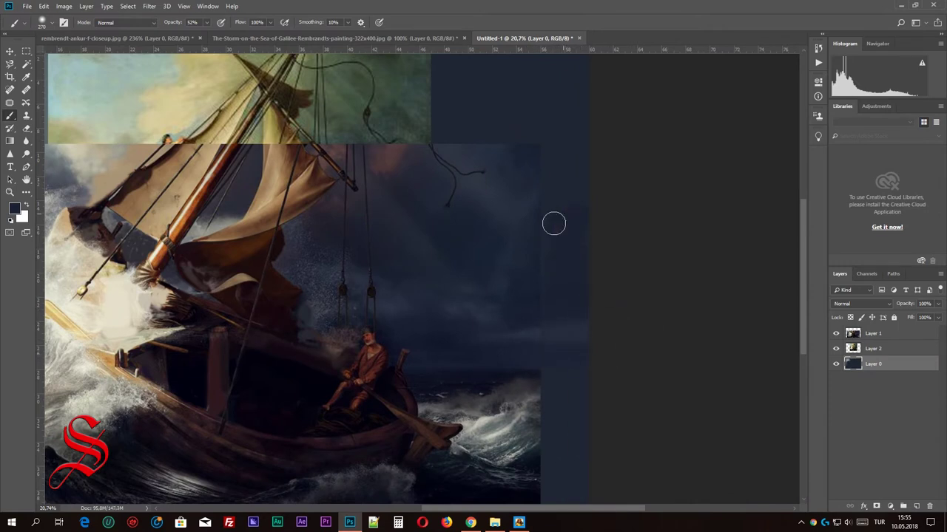
scroll(644, 222, "up", 3)
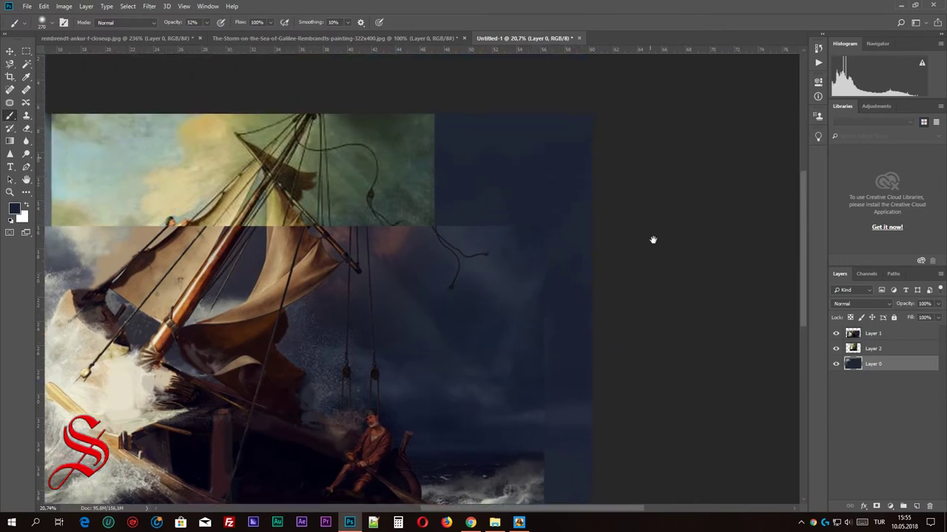
key("alt+bracketright")
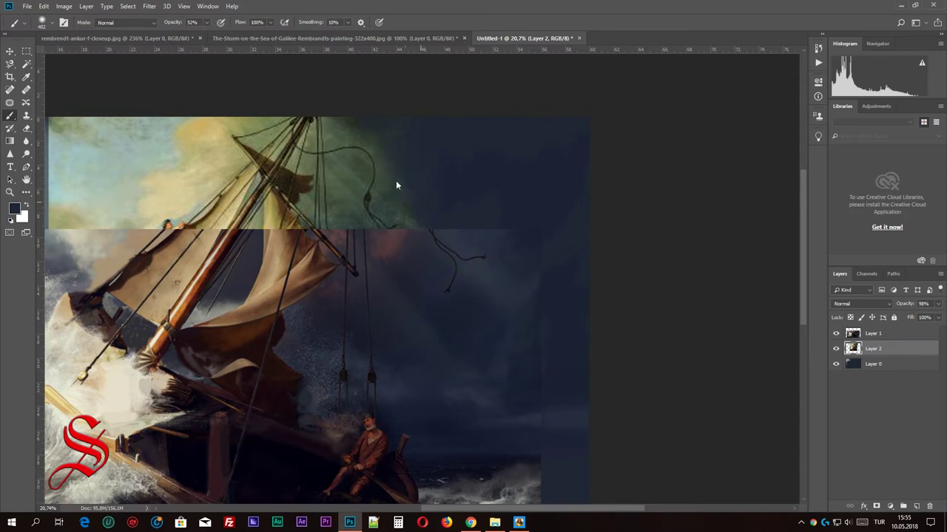
Soften the rigging and grey-blue sky seams, then sample a sail tan at 25% opacity
left_click_drag(347, 176, 389, 191)
scroll(207, 205, "up", 2)
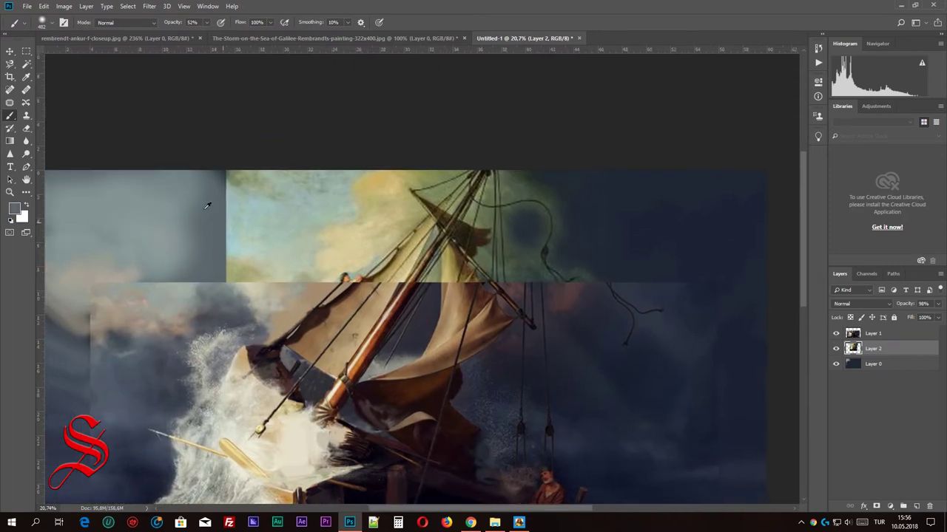
mouse_move(207, 205)
left_mouse_down()
mouse_move(203, 245)
mouse_move(230, 253)
mouse_move(226, 245)
left_mouse_up()
left_click(203, 245, "alt")
key("2")
key("5")
left_click(267, 278, "alt")
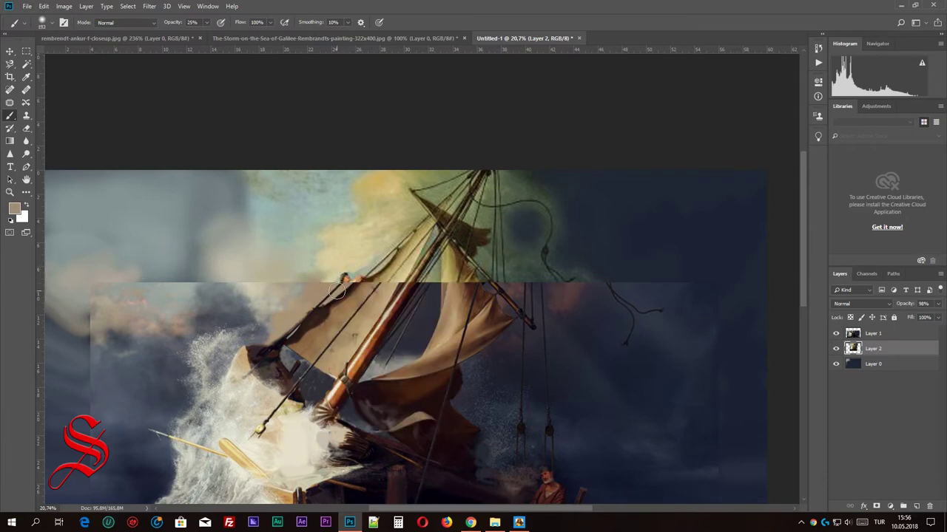
scroll(318, 273, "up", 2)
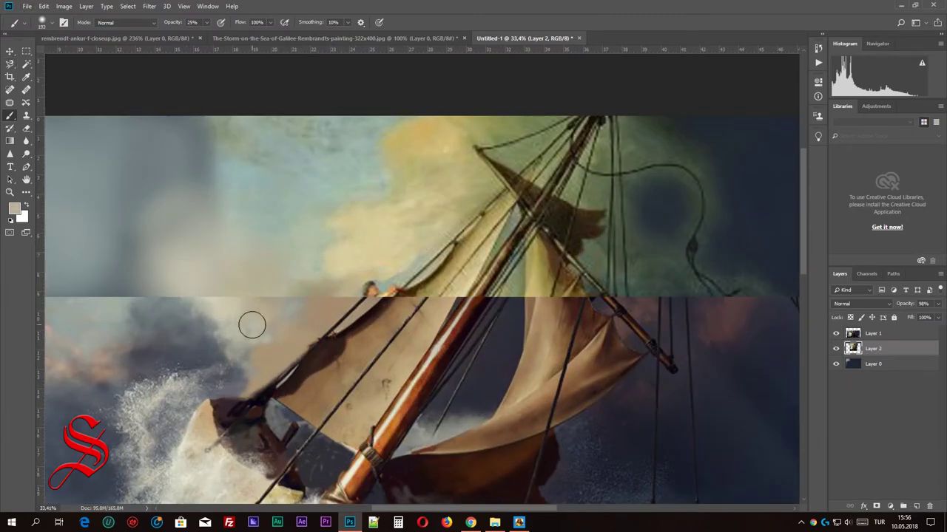
On Layer 2, paint dark sky left of the mast and near the right-hand rigging
key("alt+bracketright")
left_click(865, 346)
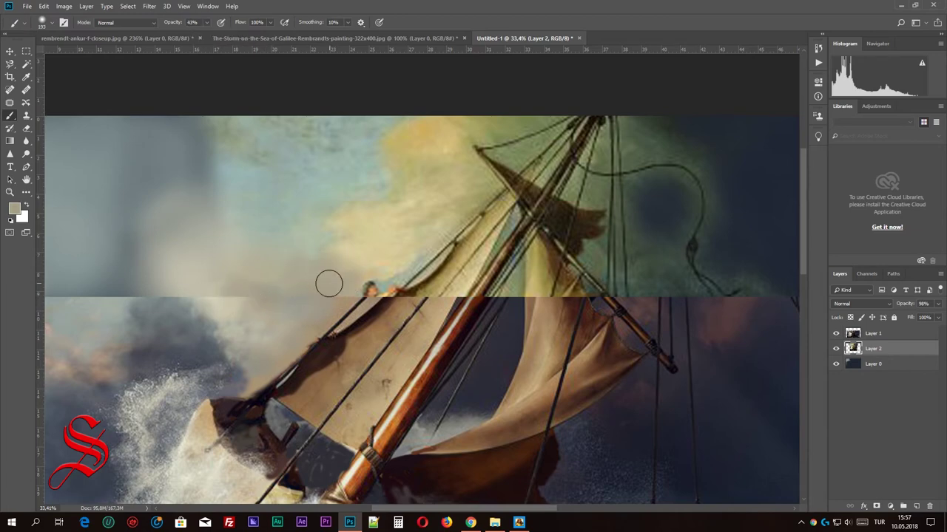
left_click_drag(348, 167, 311, 237)
left_click_drag(636, 129, 695, 163)
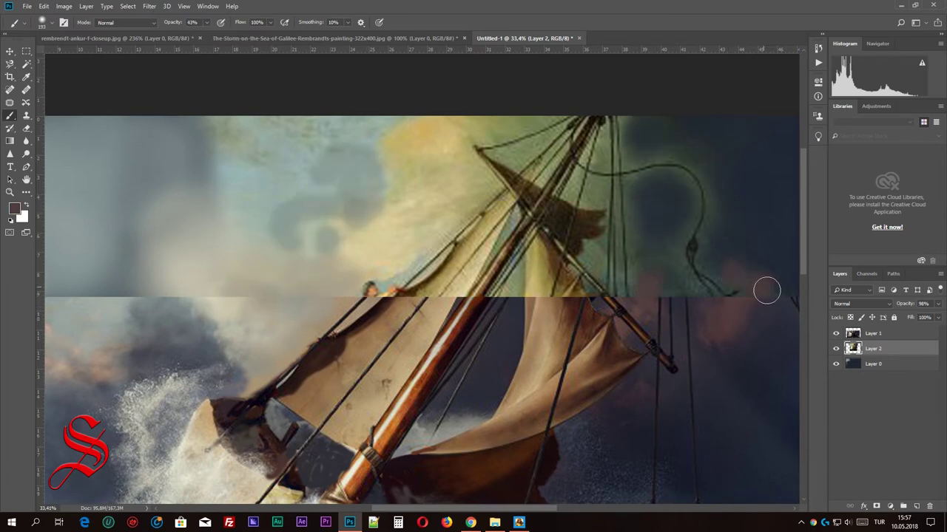
Fit the image in the window, recentre on the ship, and switch to the Pencil tool
key("ctrl+0")
scroll(686, 198, "up", 1)
left_click_drag(686, 198, 637, 248)
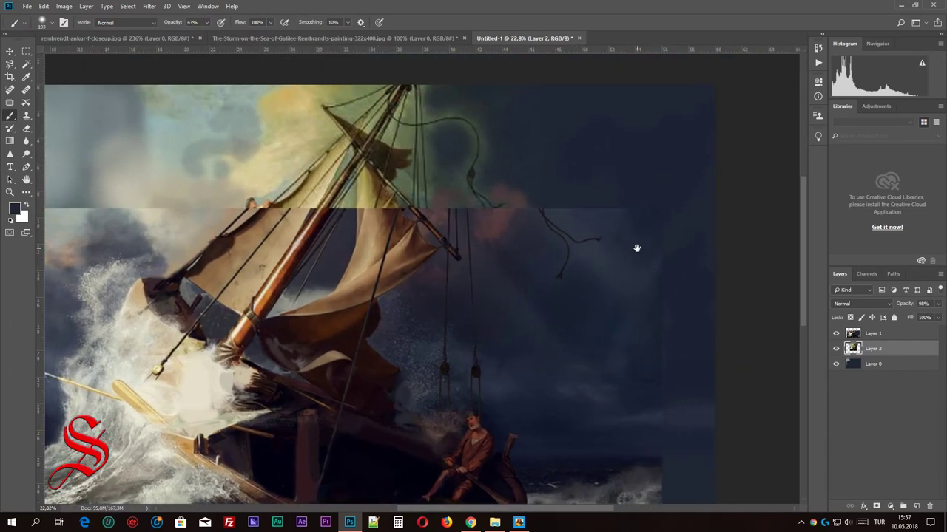
right_click(9, 115)
left_click(44, 128)
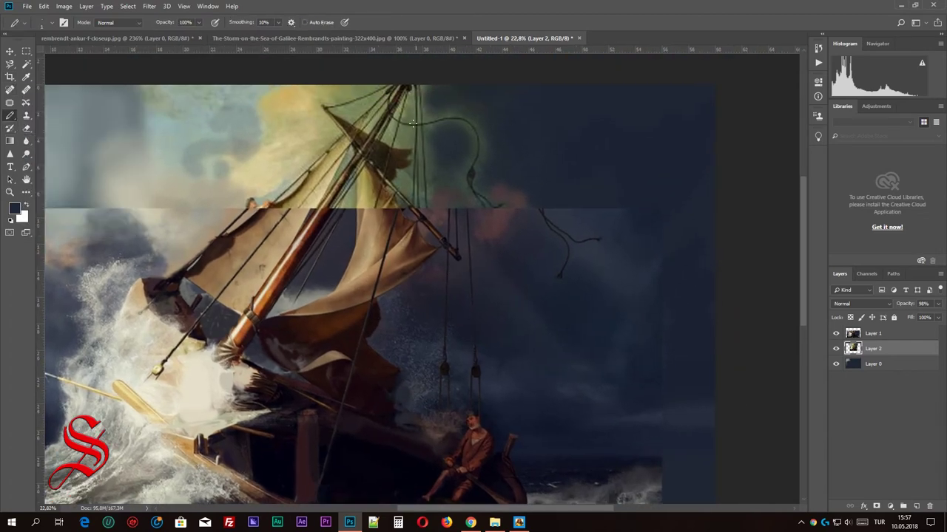
On a new layer, draw a vertical dark rigging line and tilt it to the ship's lean
key("alt+bracketright")
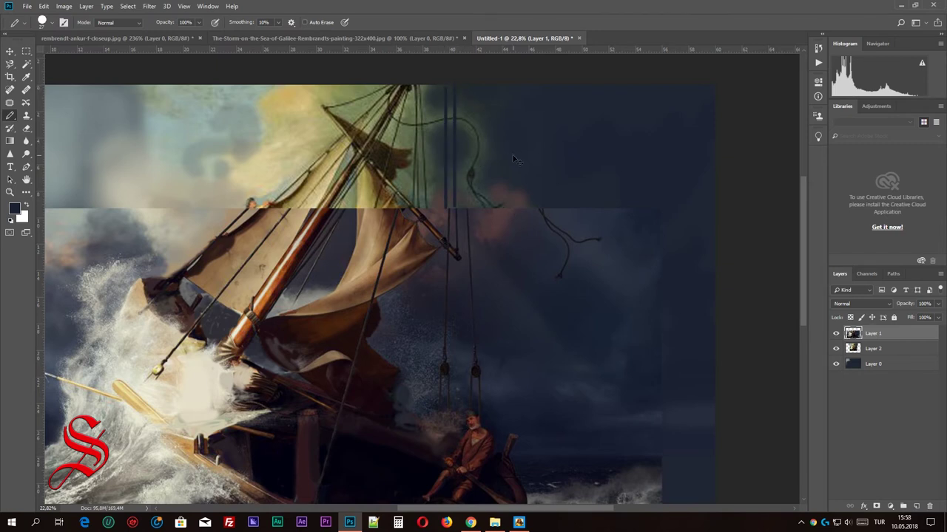
left_click(914, 504)
left_click_drag(463, 96, 464, 208)
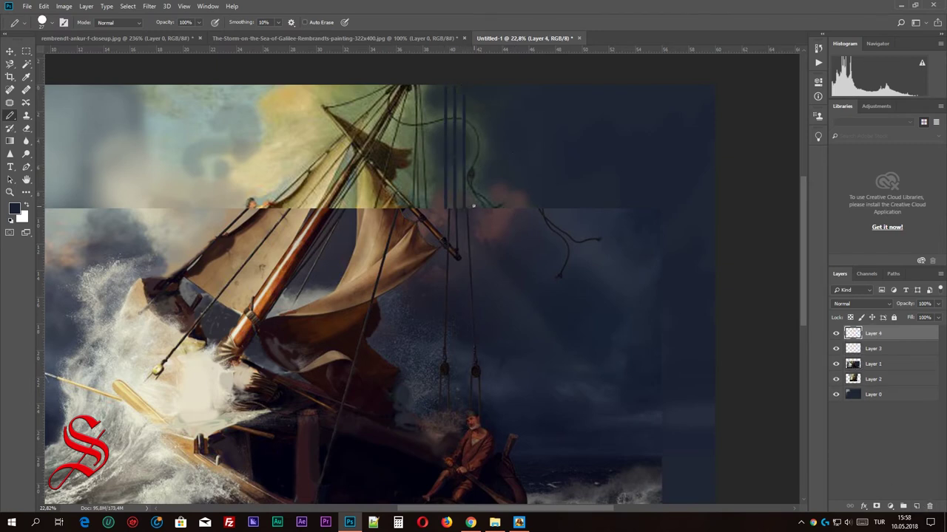
scroll(481, 175, "up", 2)
scroll(458, 178, "up", 3)
key("ctrl+t")
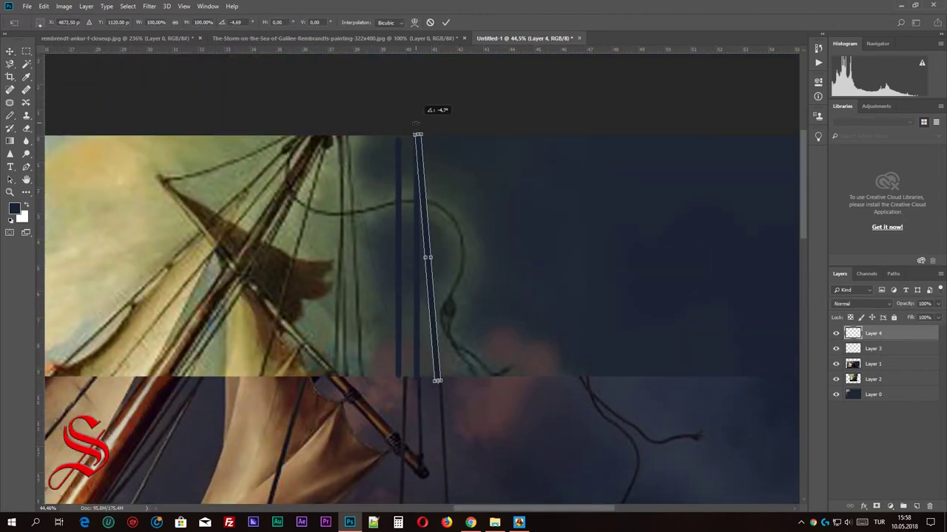
mouse_move(437, 134)
left_mouse_down()
mouse_move(423, 128)
mouse_move(415, 218)
left_mouse_up()
key("Return")
Free-transform the rigging line on Layer 3 so it tilts as well
left_click(405, 228)
key("ctrl+t")
key("Return")
left_click(519, 241)
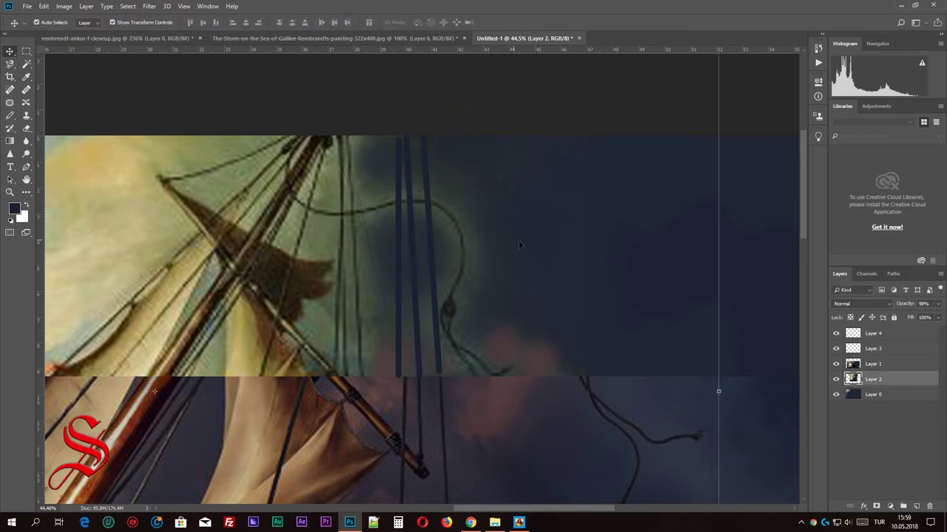
scroll(443, 323, "down", 5)
scroll(444, 323, "up", 3)
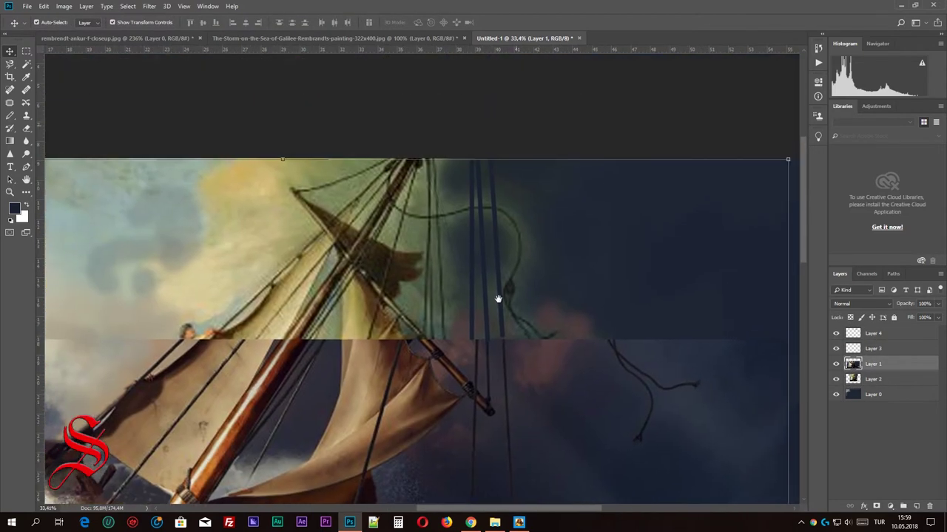
With the soft Brush, paint dark sky tone around the mast and rigging on Layer 1
key("b")
scroll(456, 267, "up", 2)
left_click_drag(433, 222, 371, 286)
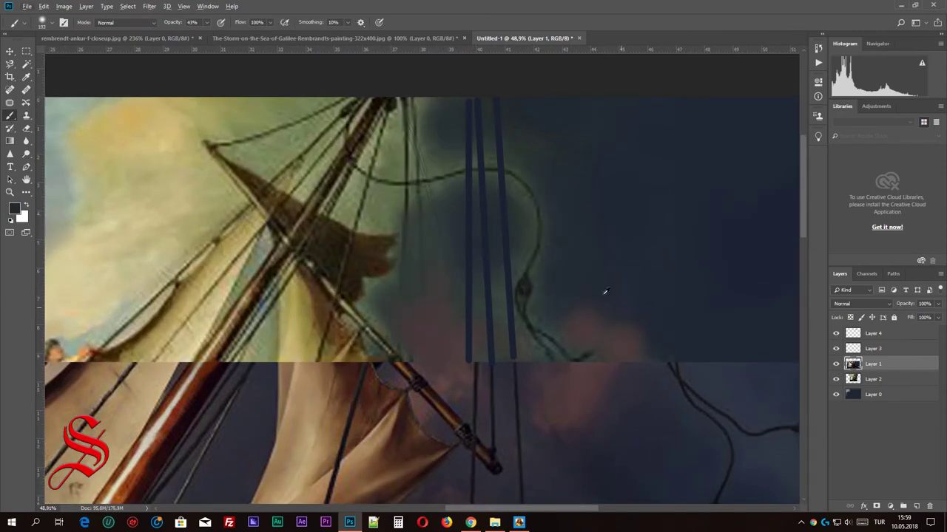
left_click_drag(382, 202, 391, 137)
left_click_drag(315, 151, 254, 115)
Bring the left sky into view and choose a light blue paint colour
mouse_move(109, 173)
left_mouse_down()
mouse_move(412, 144)
mouse_move(284, 231)
mouse_move(461, 160)
left_mouse_up()
left_click(13, 208)
left_click(803, 224)
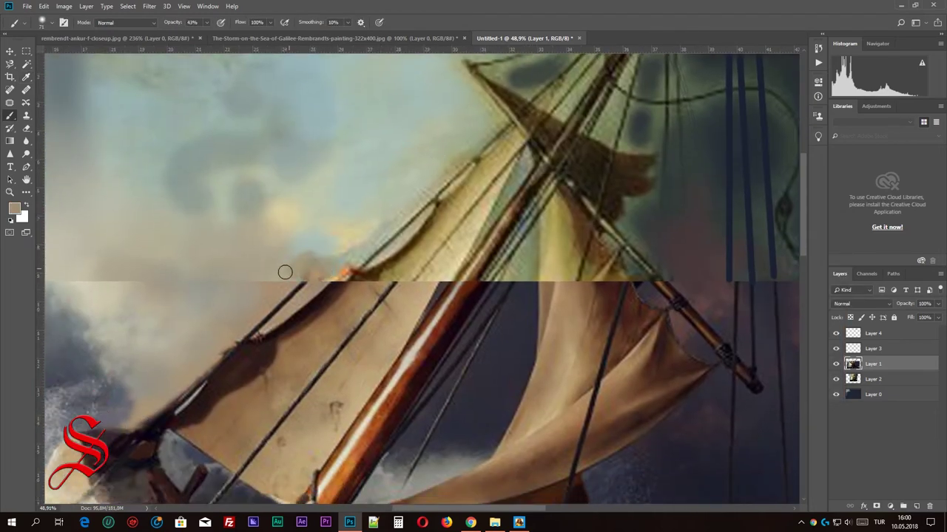
Use Filter > Liquify to push and warp the sky near the mast
left_click_drag(269, 264, 408, 239)
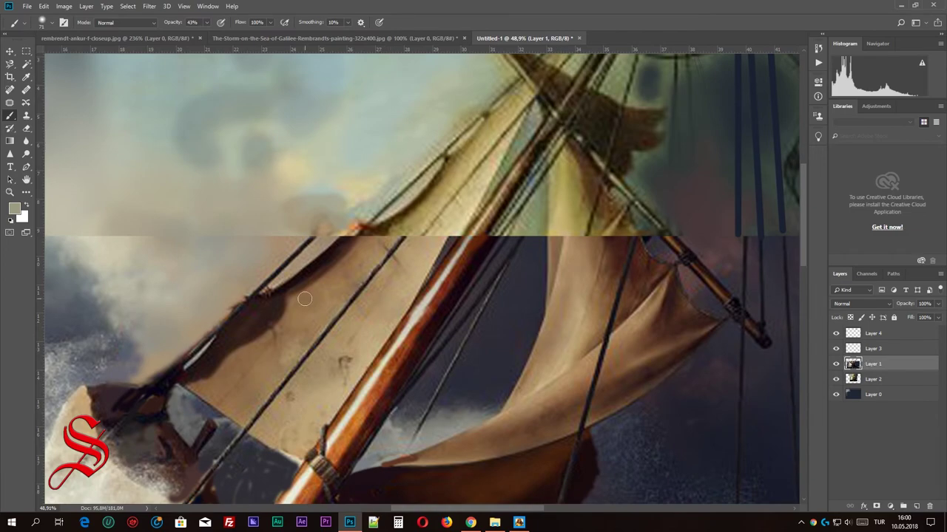
left_click(149, 6)
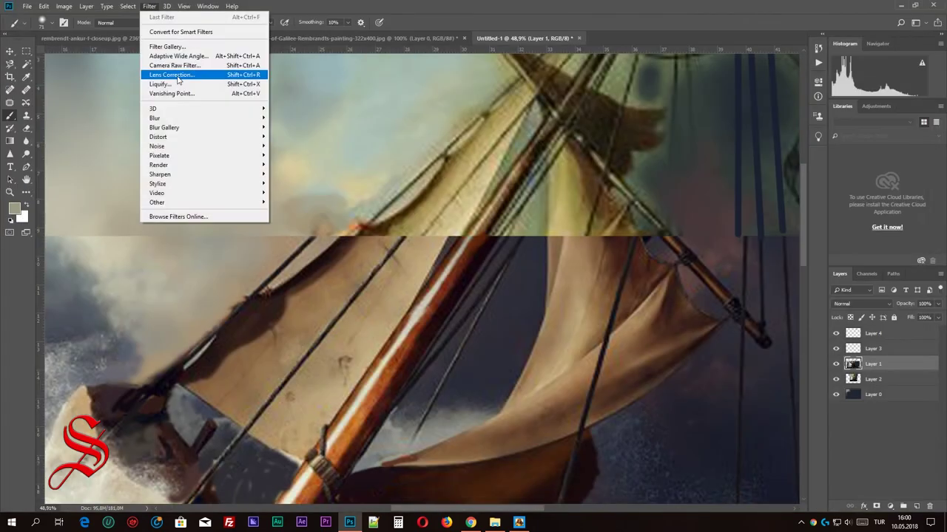
left_click(179, 70)
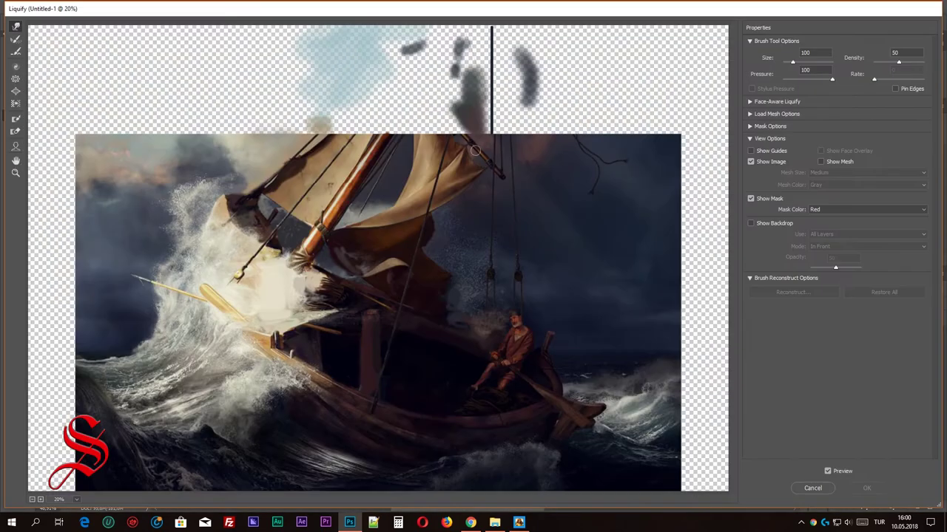
scroll(475, 150, "up", 5)
mouse_move(266, 194)
left_mouse_down()
mouse_move(217, 239)
mouse_move(333, 159)
left_mouse_up()
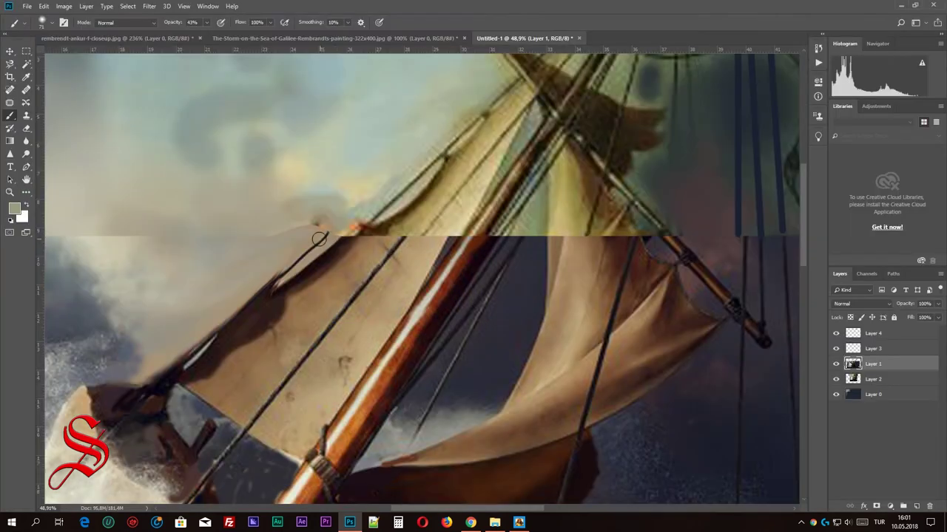
At 73% opacity, blend the sail edge into the sky and dab dark blue-grey clouds at left
left_click_drag(201, 22, 223, 35)
left_click_drag(325, 238, 240, 295)
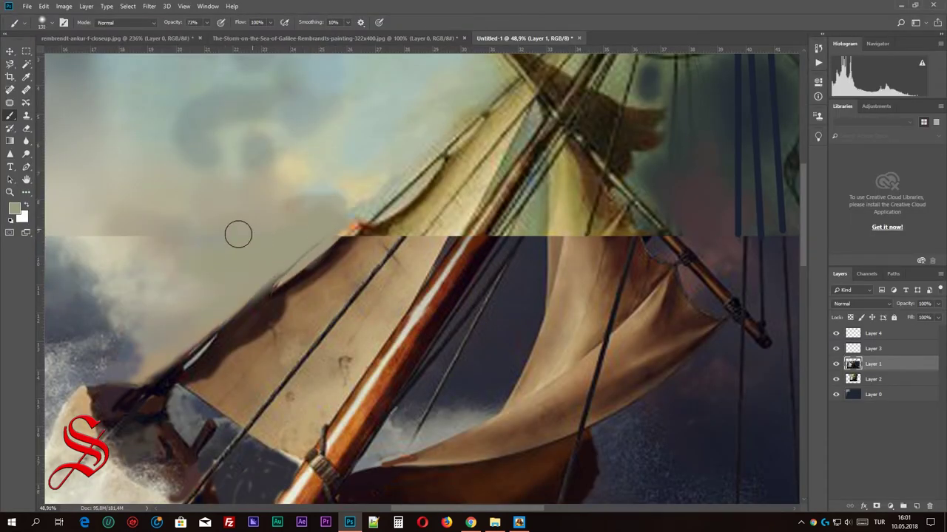
left_click(121, 365, "alt")
left_click_drag(111, 287, 162, 307)
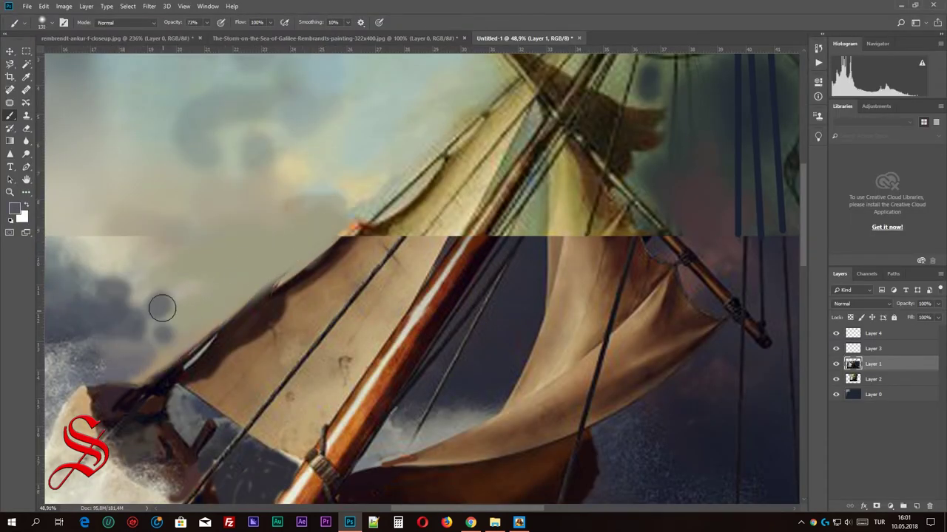
key("ctrl+0")
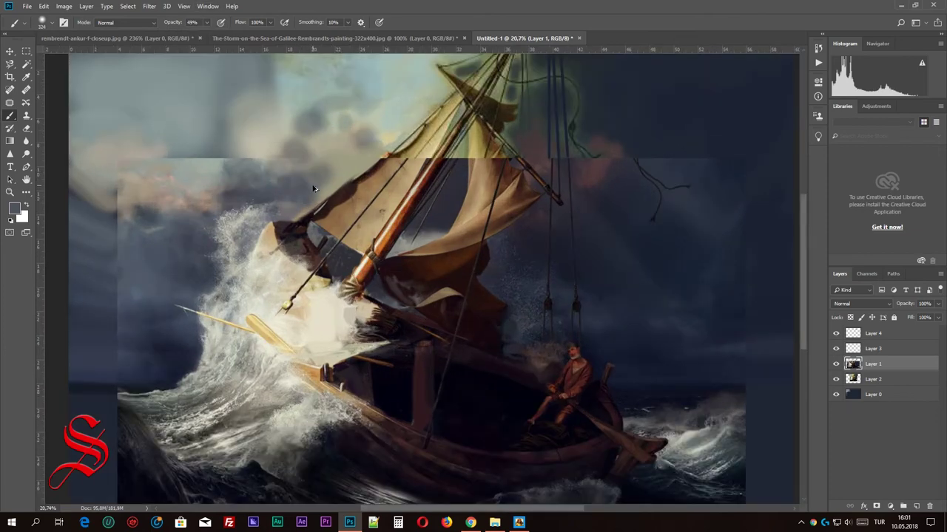
mouse_move(285, 62)
left_mouse_down()
mouse_move(281, 136)
mouse_move(412, 165)
mouse_move(444, 253)
left_mouse_up()
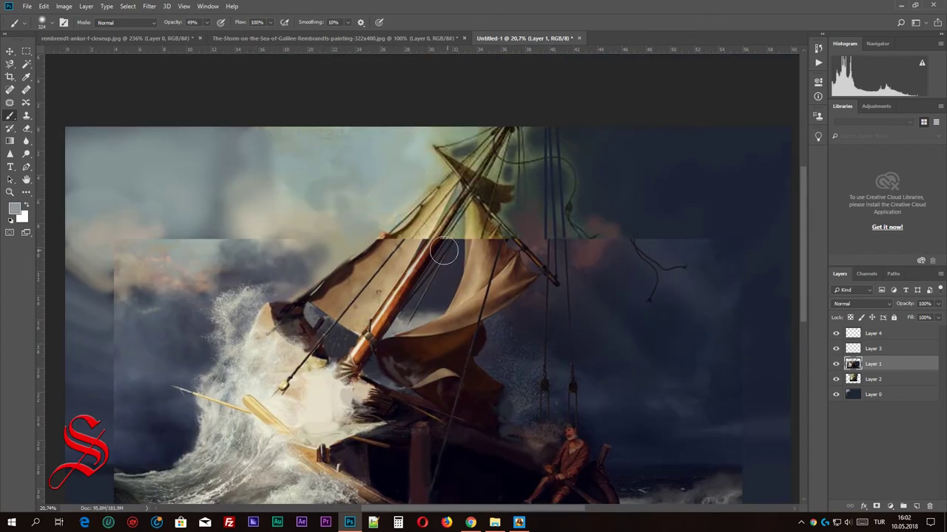
left_click(14, 209)
left_click(805, 224)
mouse_move(385, 170)
left_mouse_down()
mouse_move(355, 141)
mouse_move(285, 148)
mouse_move(215, 222)
mouse_move(392, 195)
mouse_move(303, 163)
mouse_move(332, 192)
mouse_move(390, 222)
left_mouse_up()
scroll(524, 279, "down", 5)
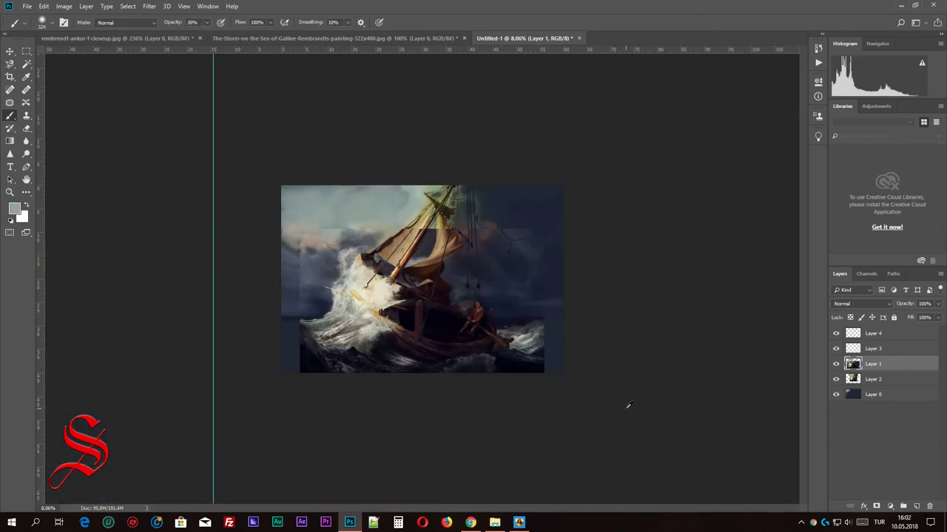
left_click(862, 304)
left_click(858, 93)
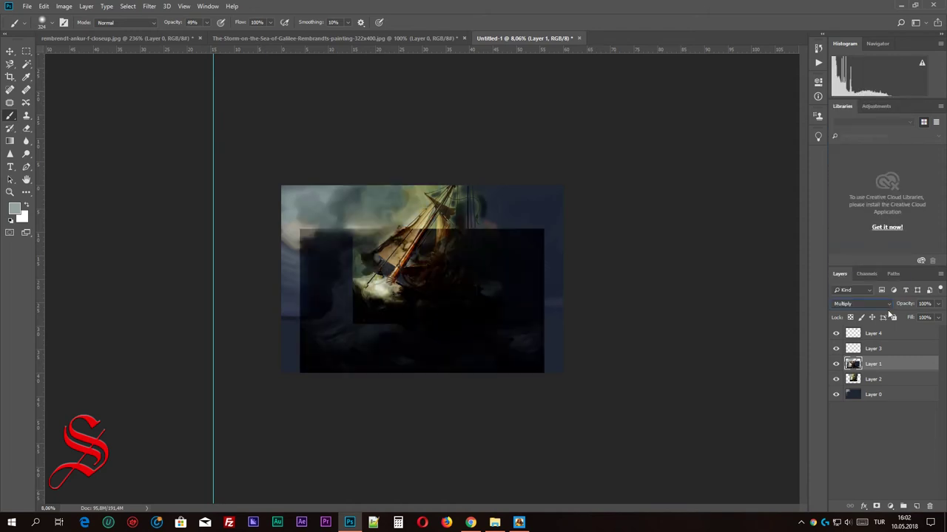
left_click(861, 303)
left_click(854, 105)
key("Up")
key("Up")
key("Up")
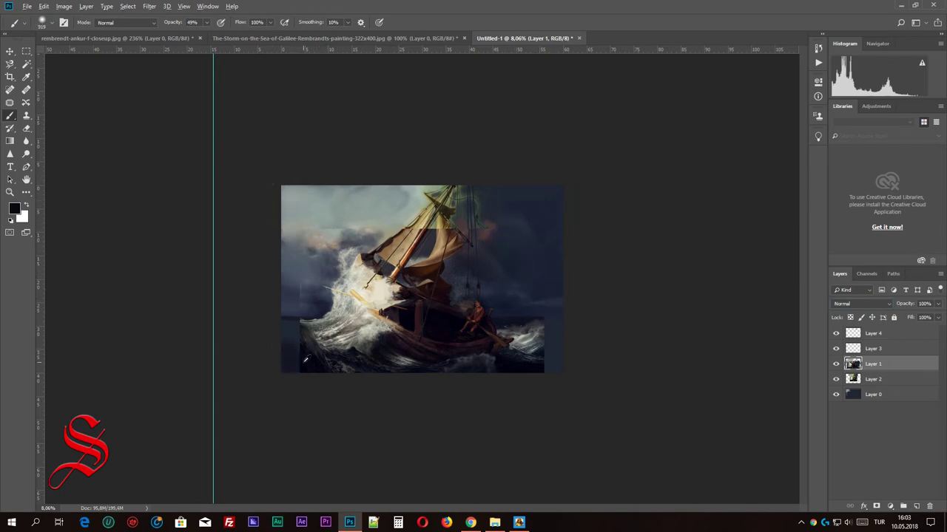
Darken the lower-left sea edge and clone wave foam along the left crest and right edge
scroll(418, 294, "up", 3)
scroll(385, 318, "up", 3)
scroll(397, 334, "up", 1)
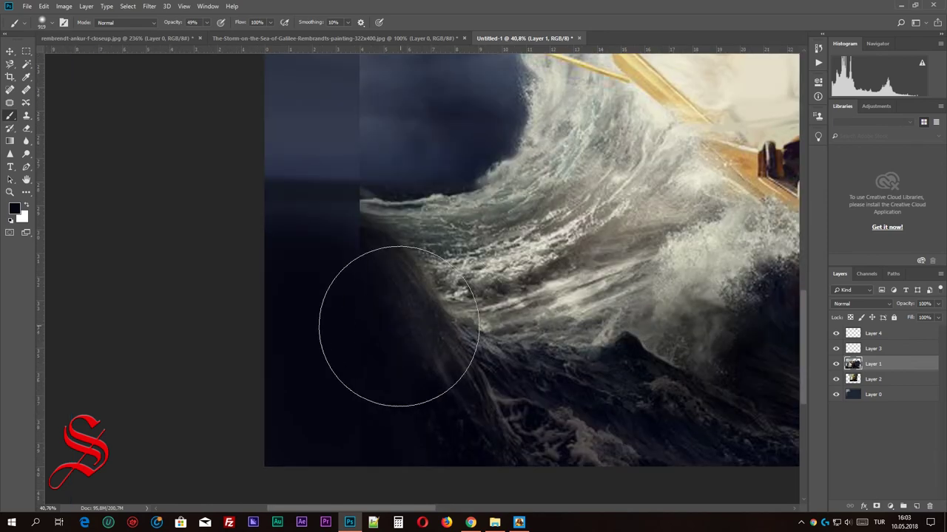
left_click_drag(252, 325, 301, 398)
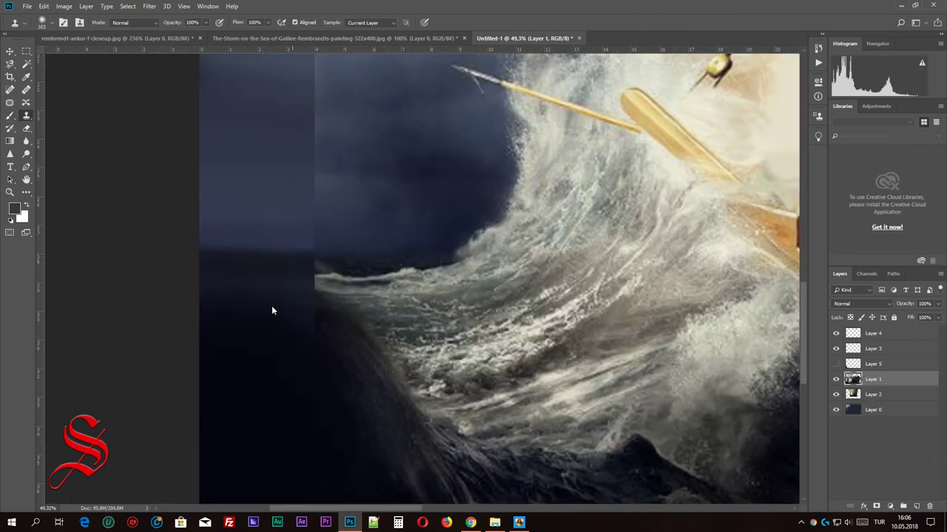
mouse_move(271, 311)
left_mouse_down()
mouse_move(321, 337)
mouse_move(219, 296)
left_mouse_up()
scroll(314, 191, "up", 2)
left_click_drag(348, 325, 225, 310)
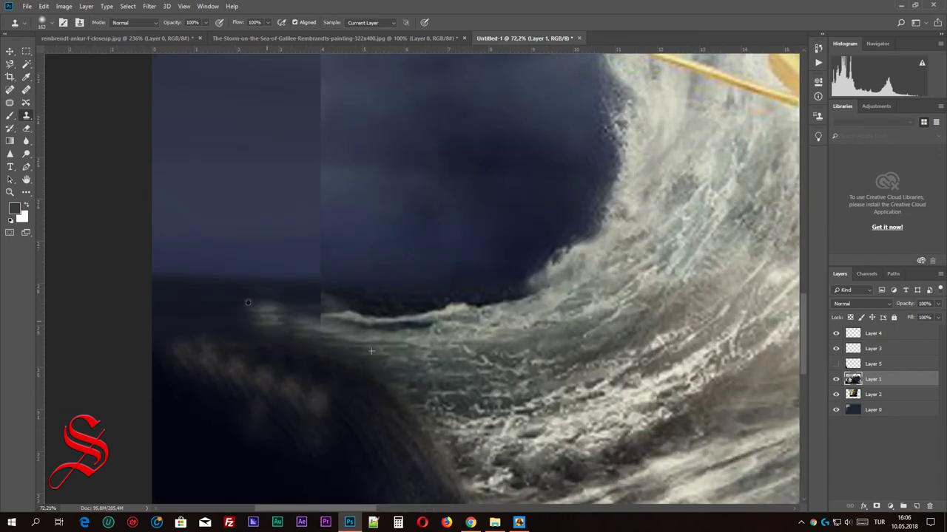
left_click_drag(330, 294, 170, 295)
scroll(395, 304, "down", 4)
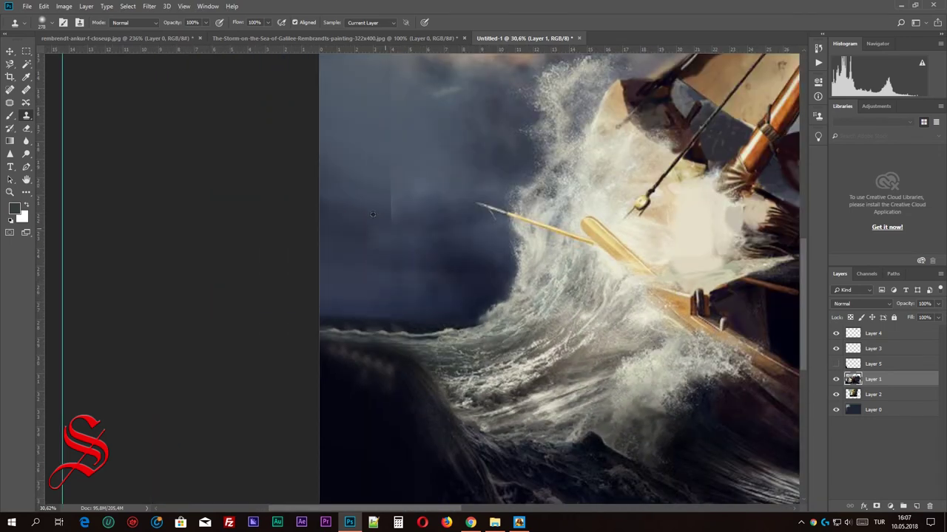
scroll(378, 323, "down", 2)
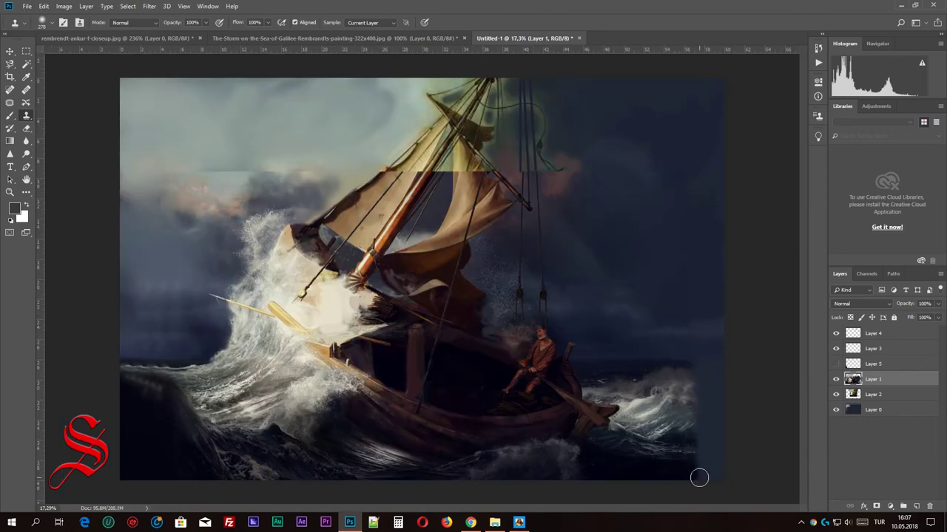
left_click_drag(706, 425, 699, 375)
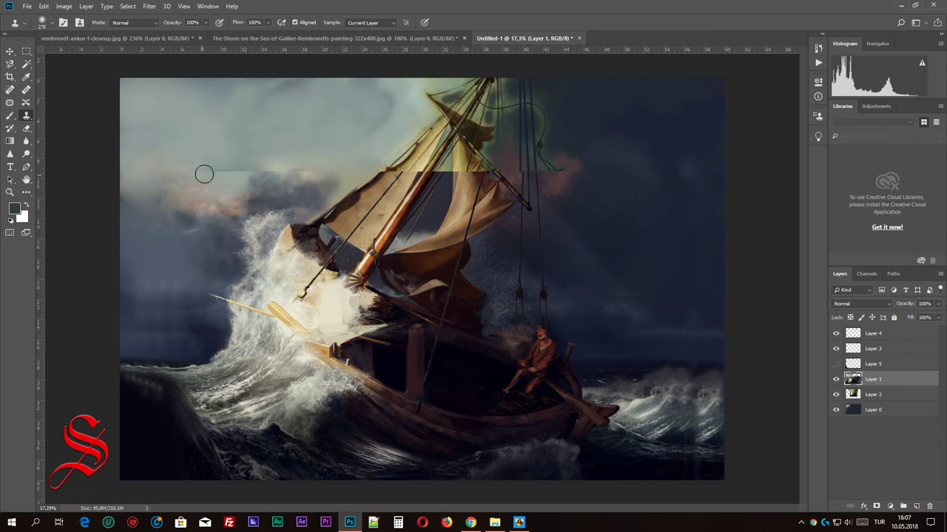
Clone dark cloud over the upper-left sky and its seam
mouse_move(204, 173)
left_mouse_down()
mouse_move(170, 165)
mouse_move(150, 194)
mouse_move(134, 166)
left_mouse_up()
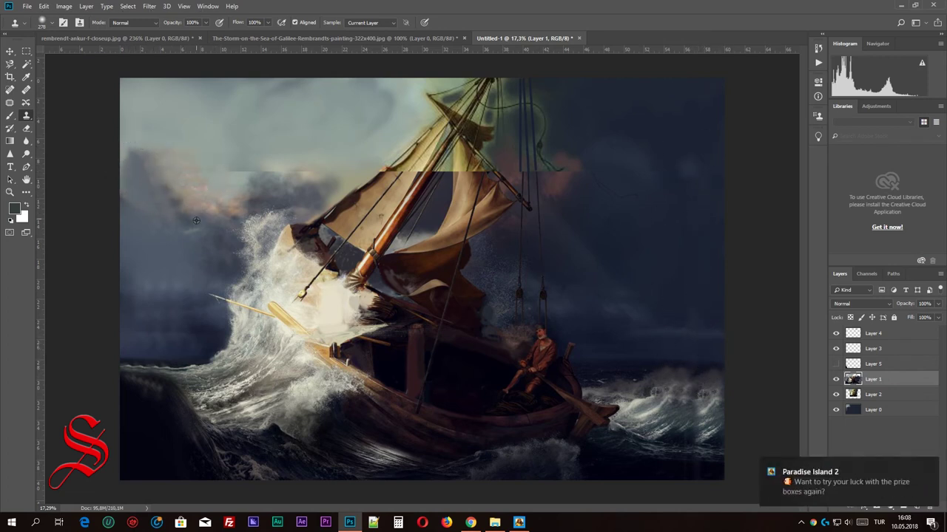
scroll(221, 192, "down", 3)
scroll(229, 185, "up", 6)
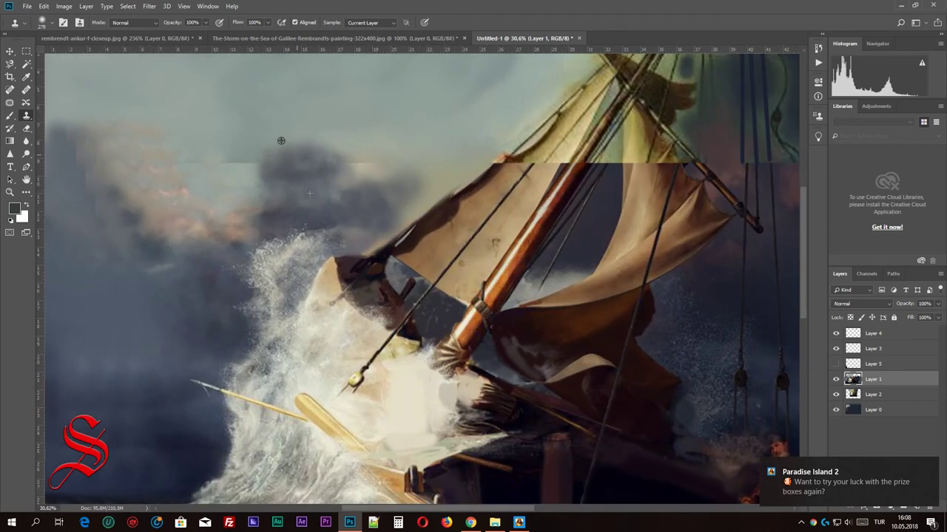
mouse_move(281, 141)
left_mouse_down()
mouse_move(350, 152)
mouse_move(373, 125)
left_mouse_up()
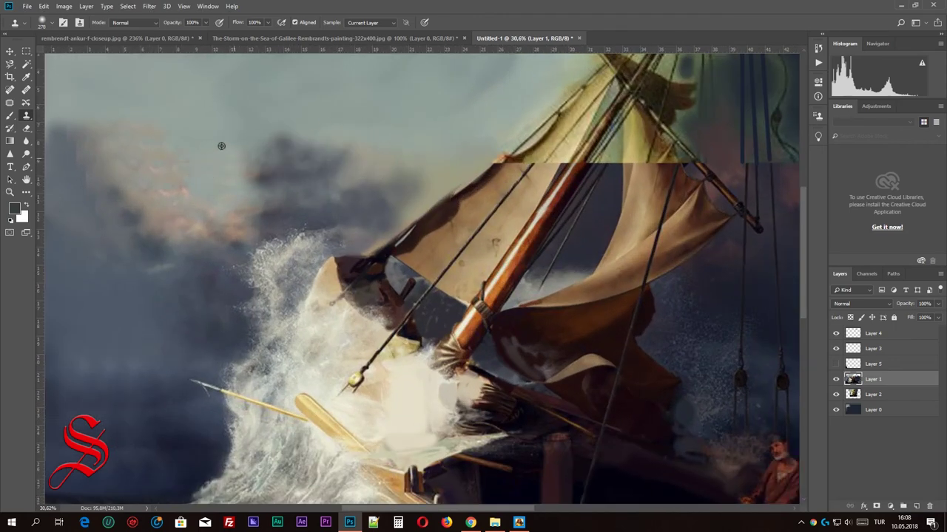
scroll(157, 135, "down", 3)
scroll(222, 148, "down", 2)
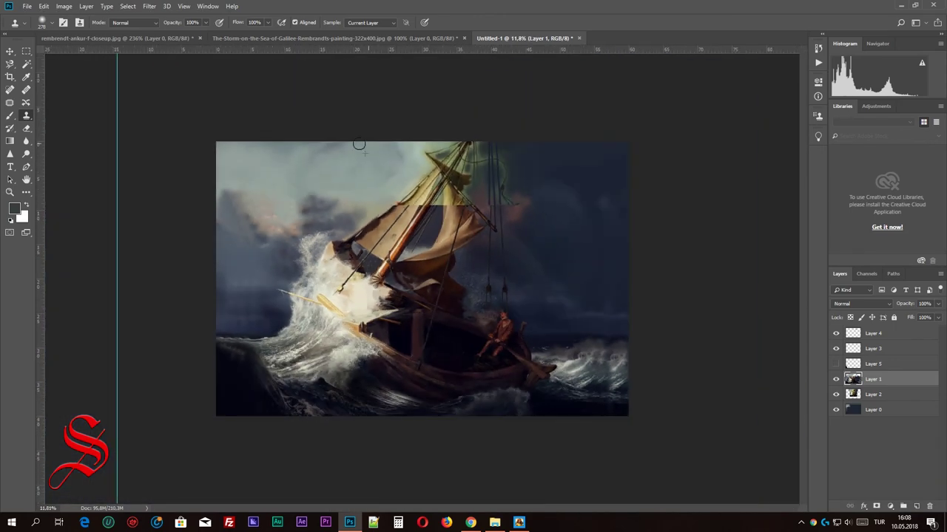
scroll(219, 309, "up", 2)
scroll(219, 309, "up", 3)
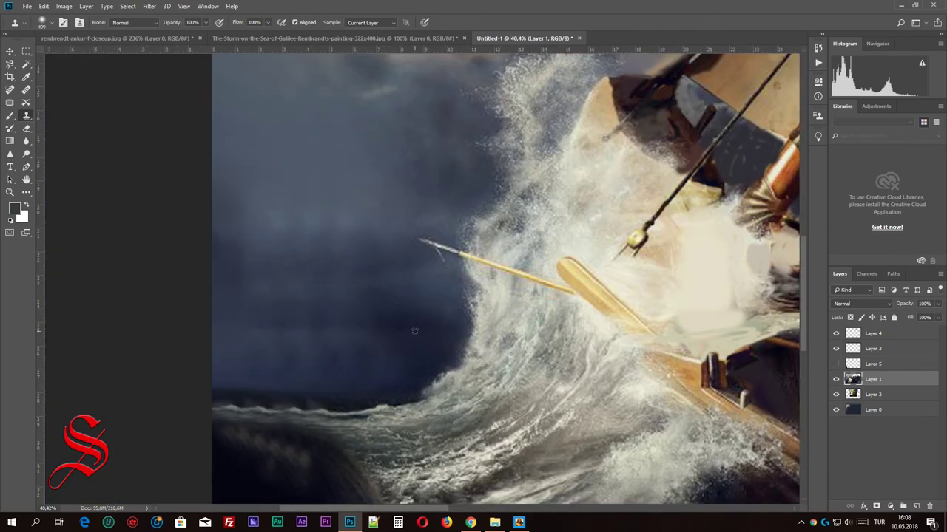
Darken the sky to the left of the oar
left_click_drag(377, 333, 222, 303)
left_click_drag(298, 265, 359, 260)
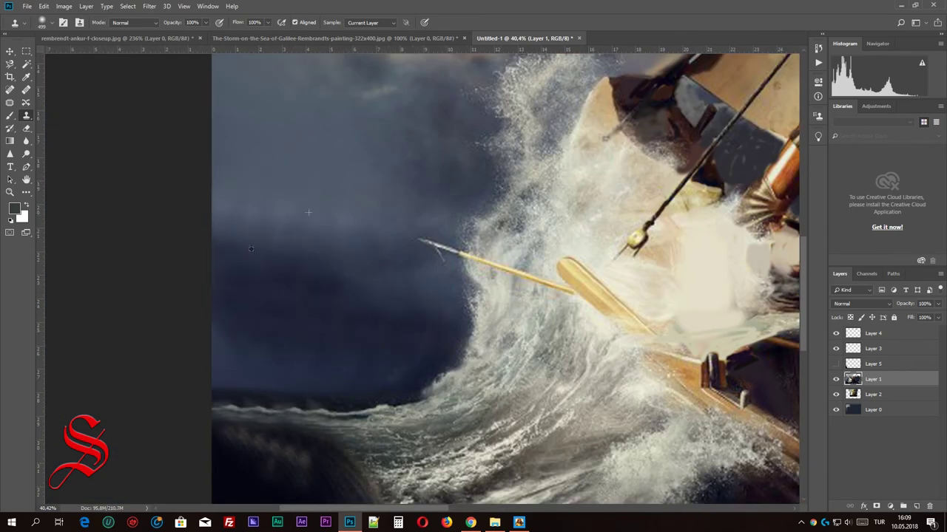
scroll(250, 249, "down", 2)
scroll(263, 274, "up", 2)
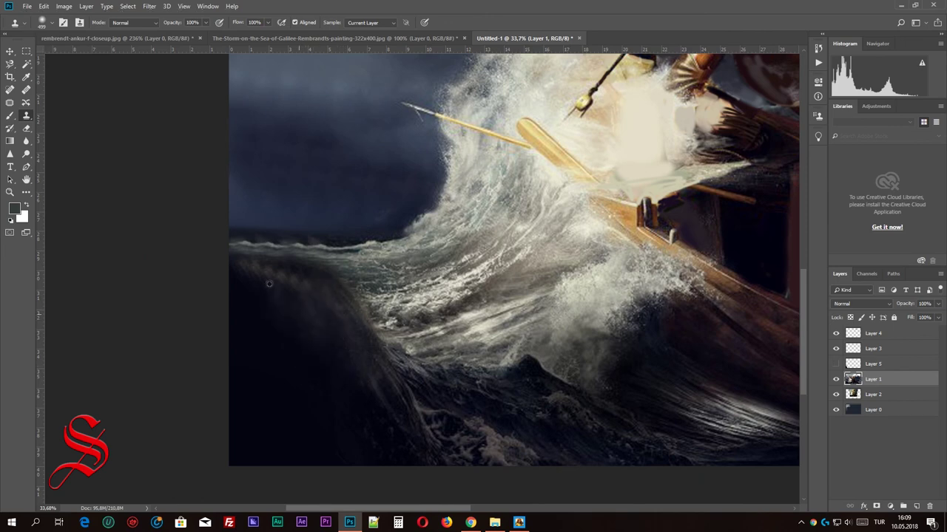
scroll(406, 260, "down", 2)
scroll(407, 260, "up", 3)
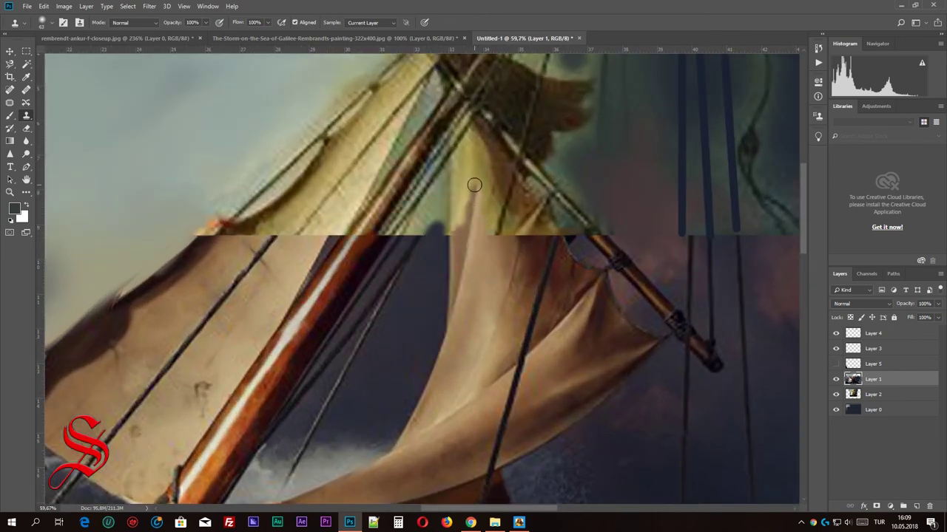
Clone sail texture over the upper sail's dark patch and along the seam
left_click_drag(469, 246, 460, 233)
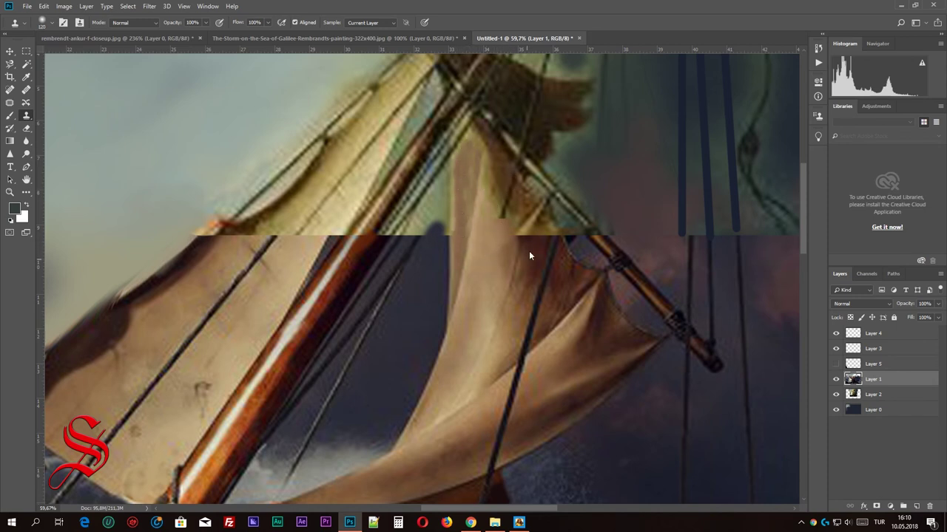
mouse_move(495, 252)
left_mouse_down()
mouse_move(486, 190)
mouse_move(507, 211)
left_mouse_up()
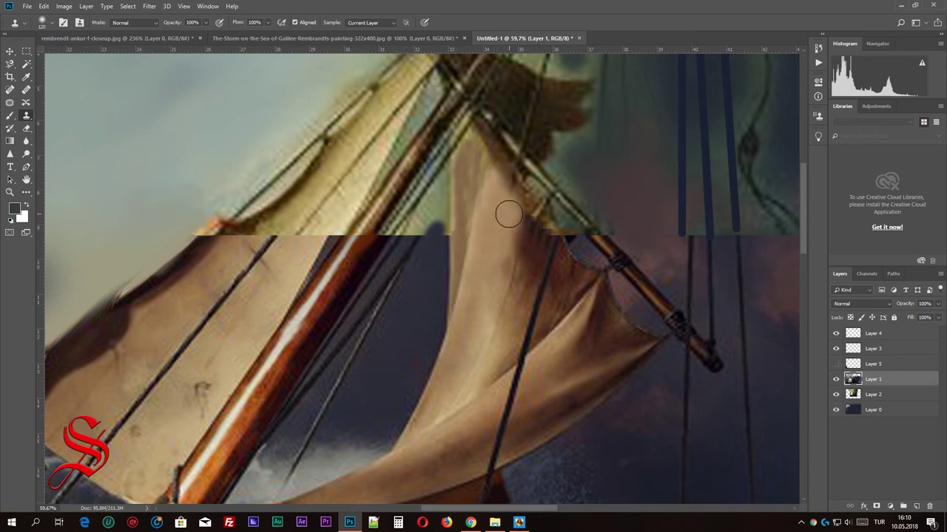
mouse_move(411, 239)
left_mouse_down()
mouse_move(239, 244)
mouse_move(252, 214)
mouse_move(278, 237)
mouse_move(332, 184)
mouse_move(249, 274)
left_mouse_up()
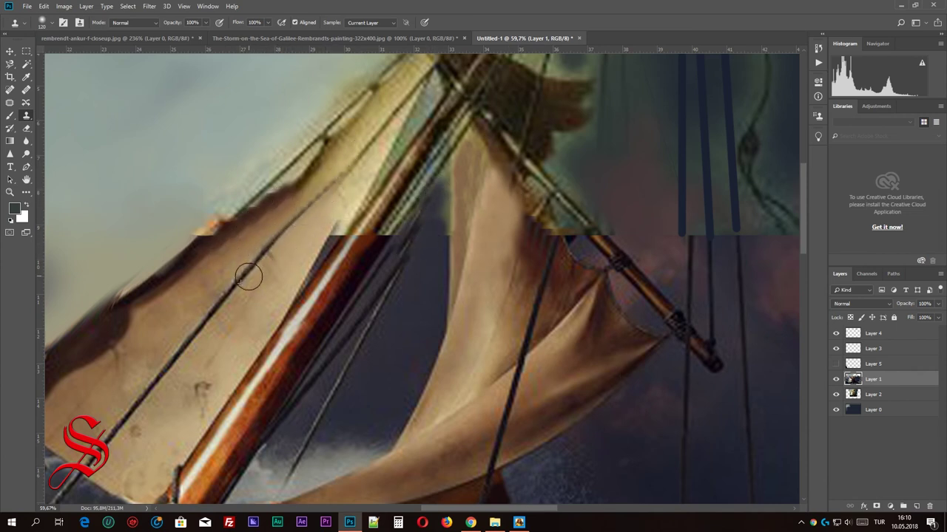
scroll(392, 148, "down", 1)
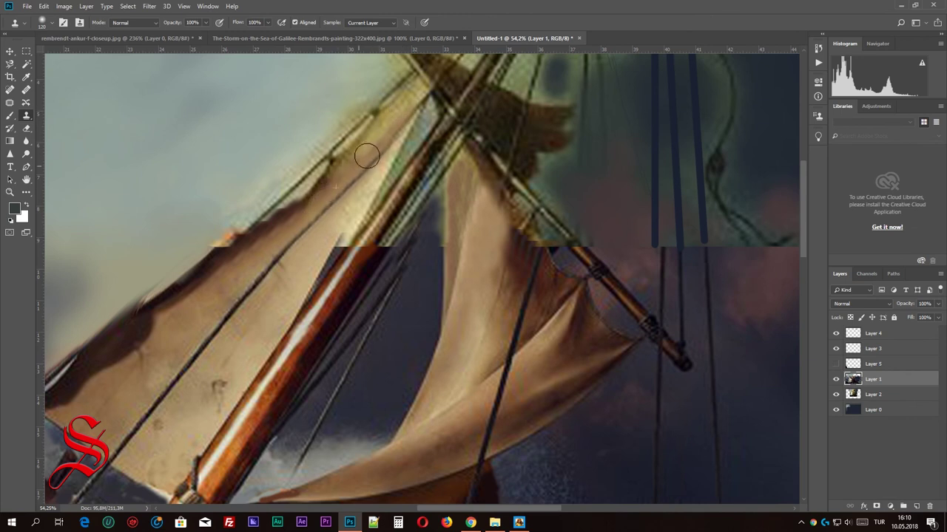
scroll(353, 211, "up", 4)
Darken the mast highlight across the seam and carry it upward
left_click_drag(359, 243, 426, 176)
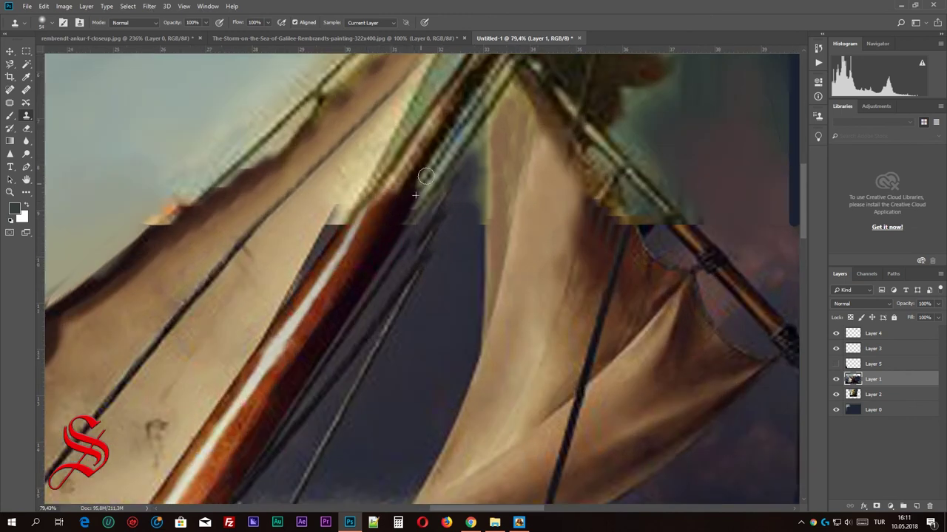
left_click_drag(364, 231, 456, 93)
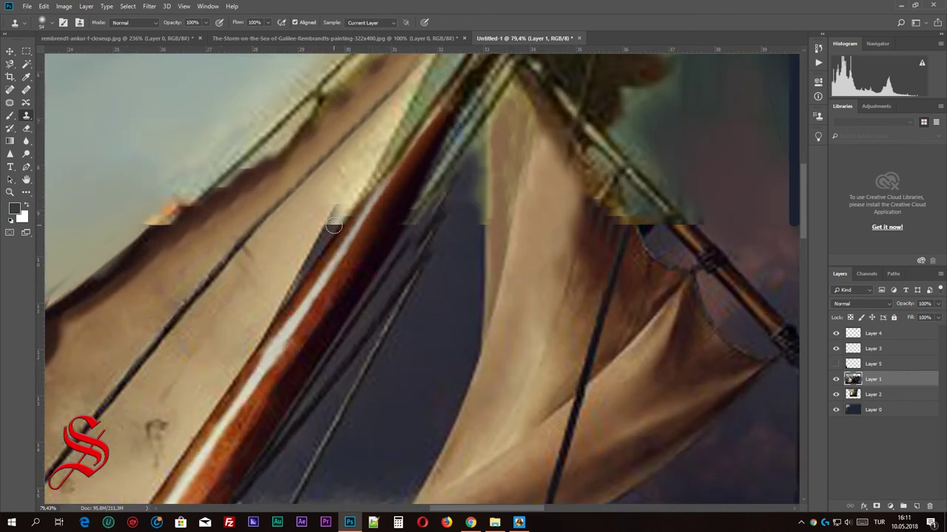
scroll(333, 255, "up", 2)
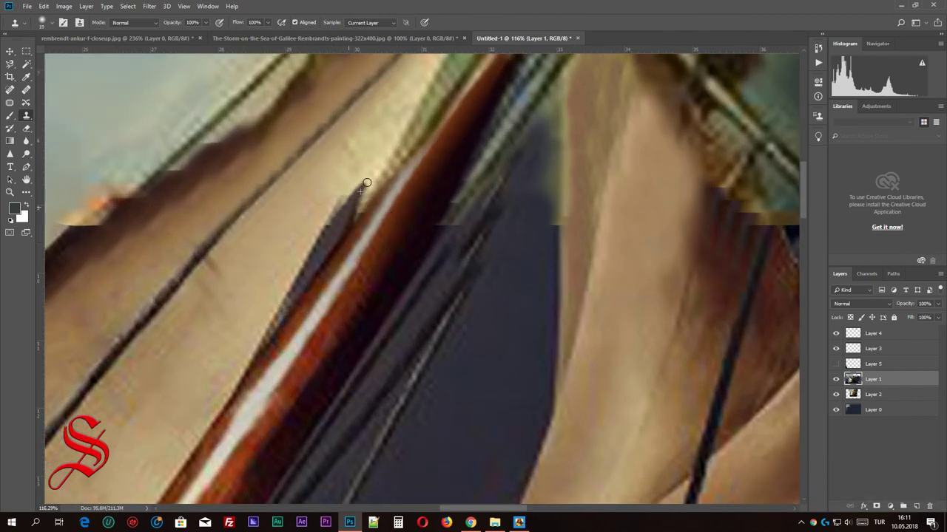
scroll(369, 193, "down", 3)
scroll(361, 210, "up", 2)
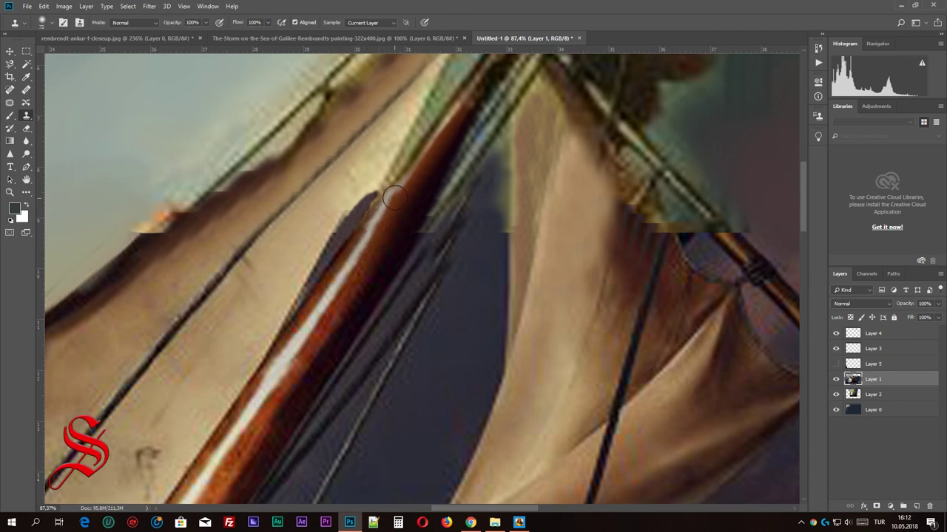
scroll(379, 373, "down", 3)
scroll(394, 260, "up", 1)
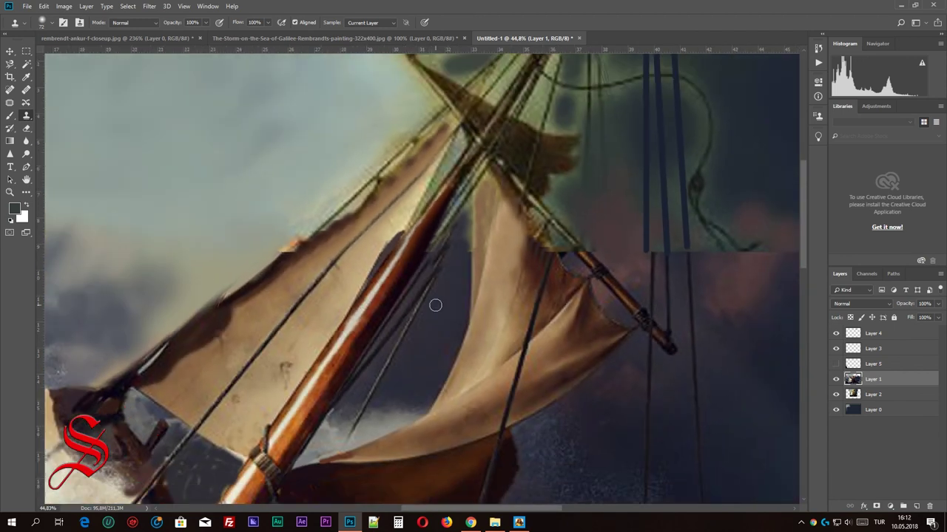
scroll(548, 300, "right", 5)
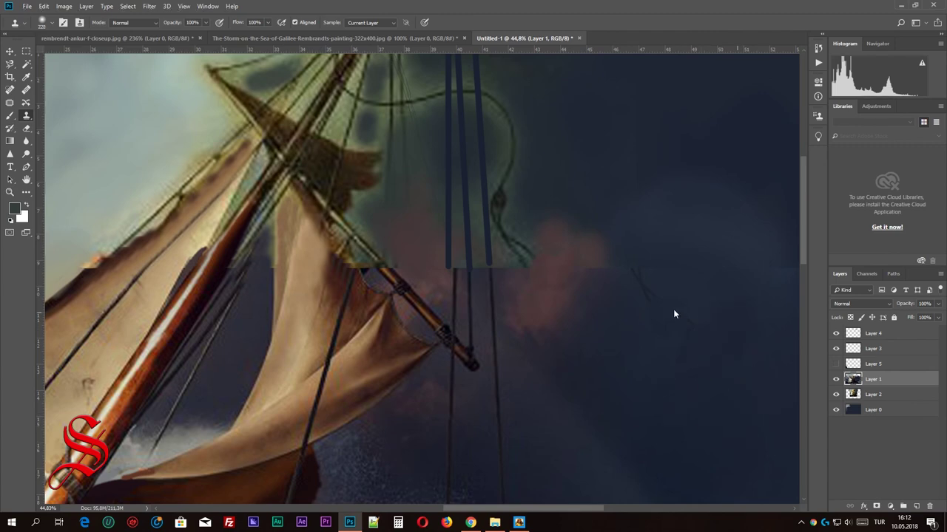
scroll(614, 266, "down", 2)
scroll(614, 267, "down", 2)
scroll(614, 267, "down", 1)
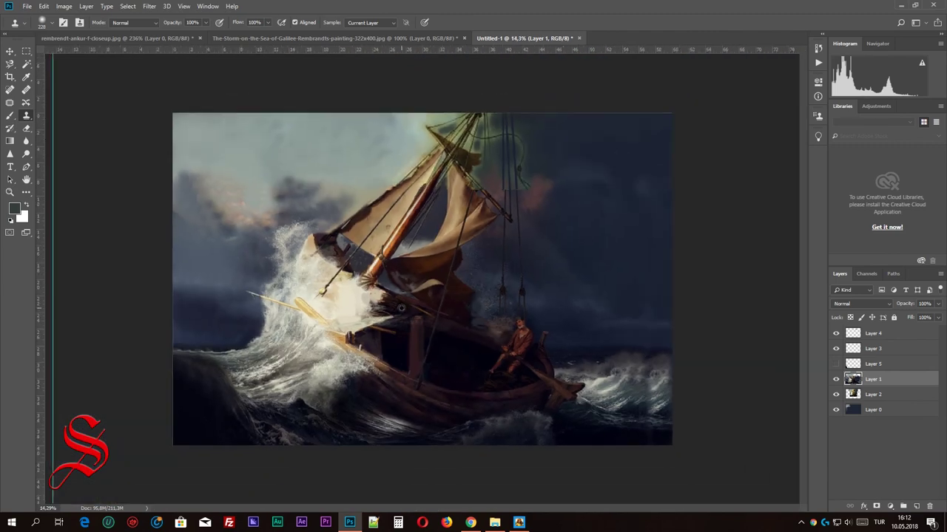
scroll(614, 267, "down", 1)
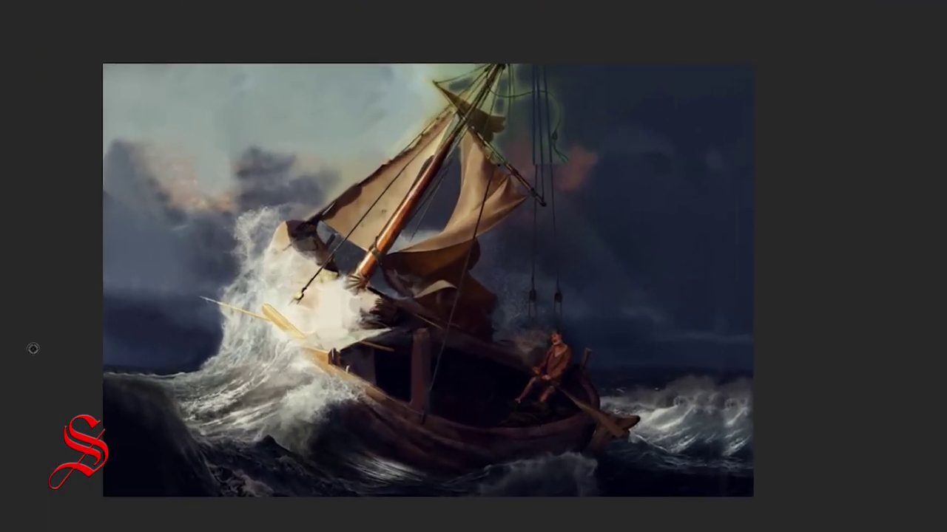